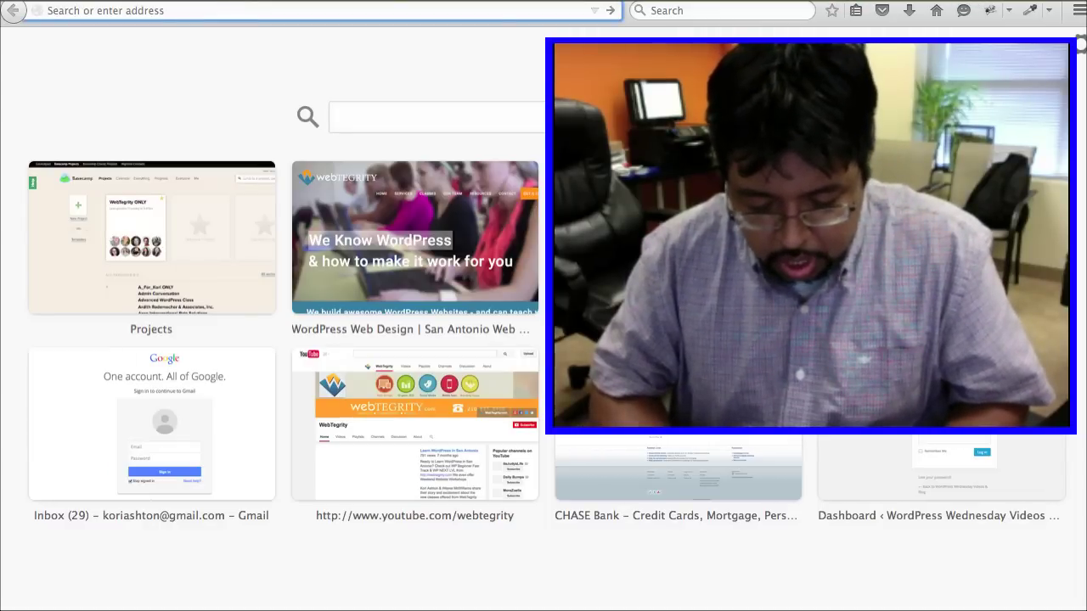
# Go to woorank.com and let its Instant Website Review home page load
pyautogui.write('woorank.')
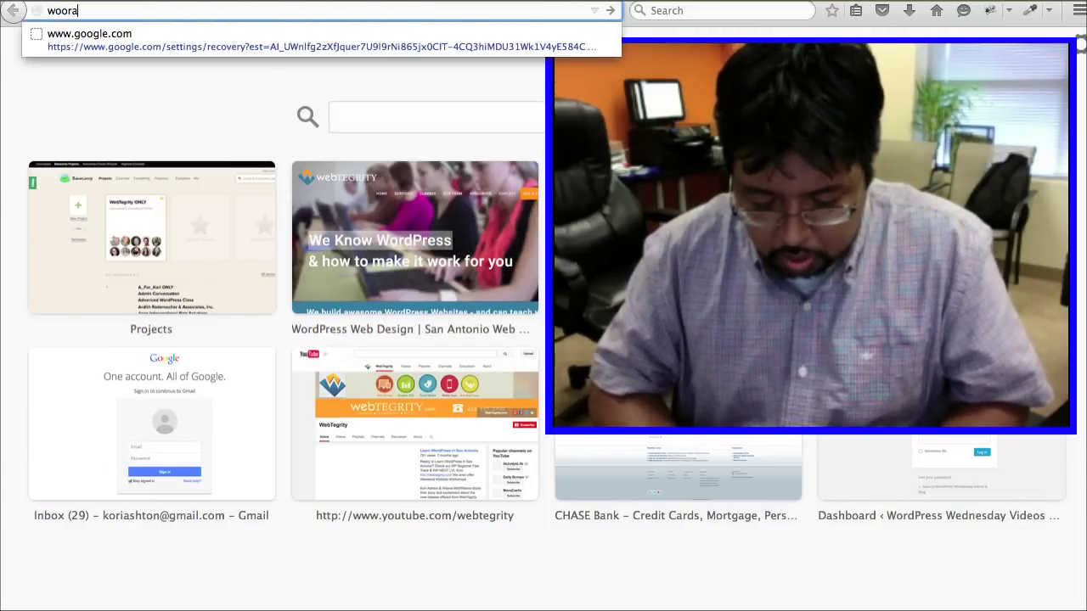
pyautogui.write('com')
pyautogui.press('Return')
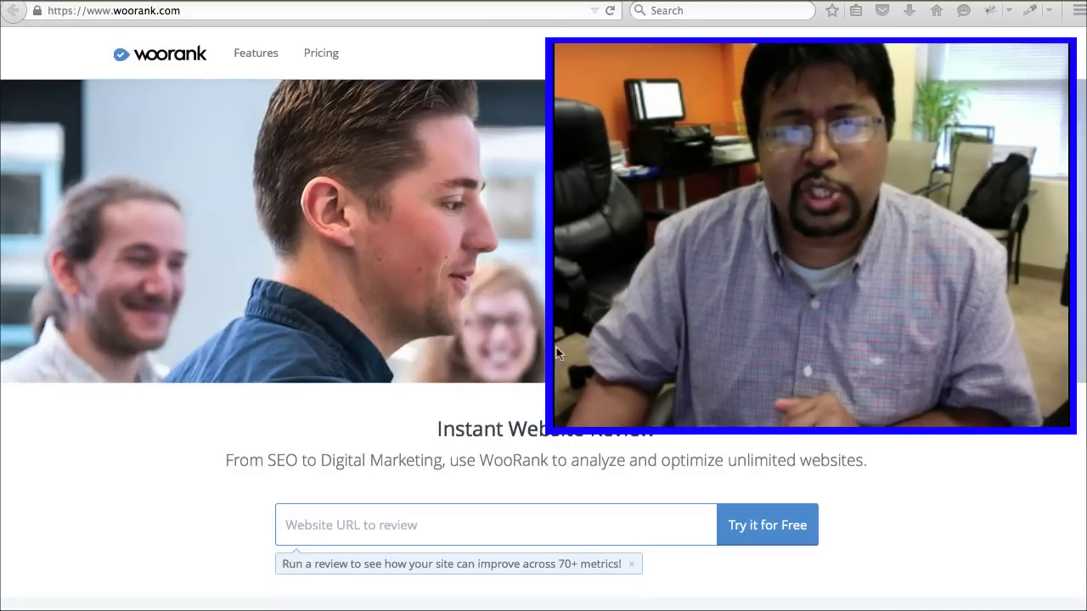
pyautogui.moveTo(544, 437); pyautogui.dragTo(658, 241)
pyautogui.moveTo(985, 42); pyautogui.dragTo(1029, 30)
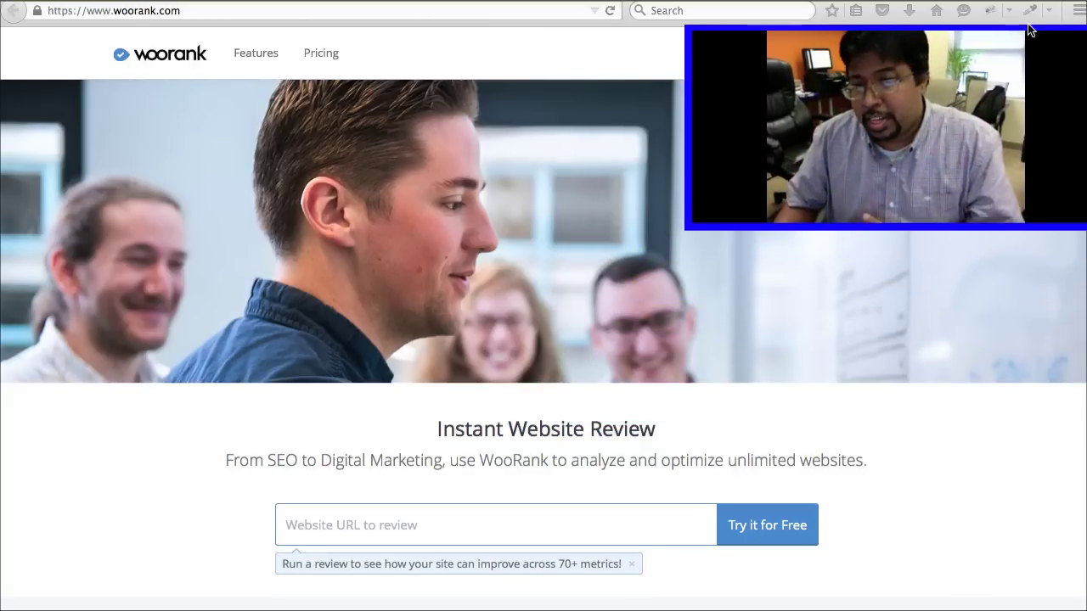
pyautogui.moveTo(1029, 30); pyautogui.dragTo(1086, 30)
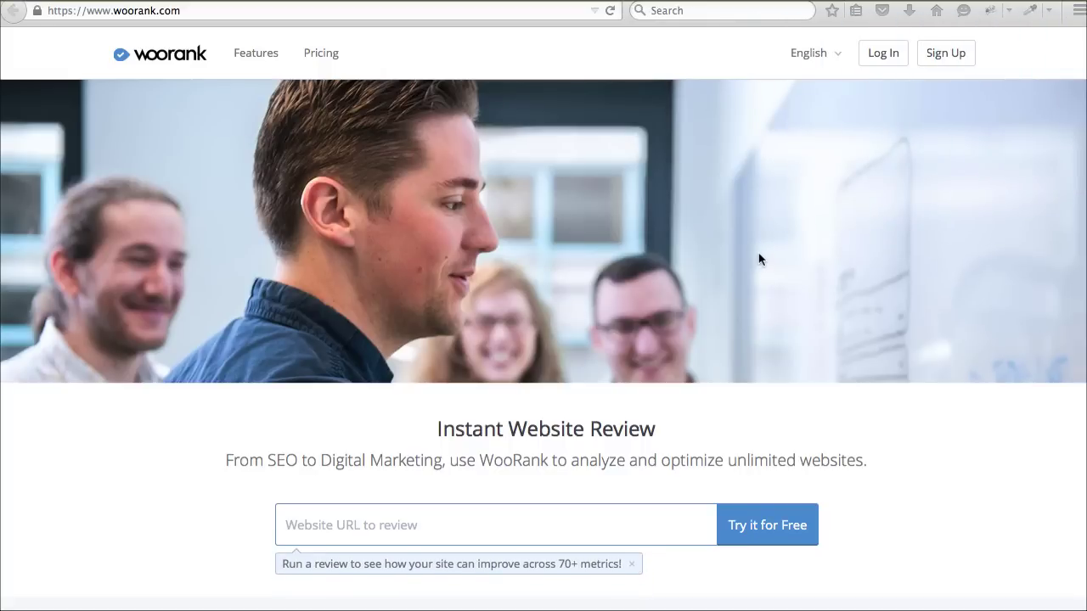
# Put the cursor in WooRank's Website URL field to start entering a site address
pyautogui.click(471, 522)
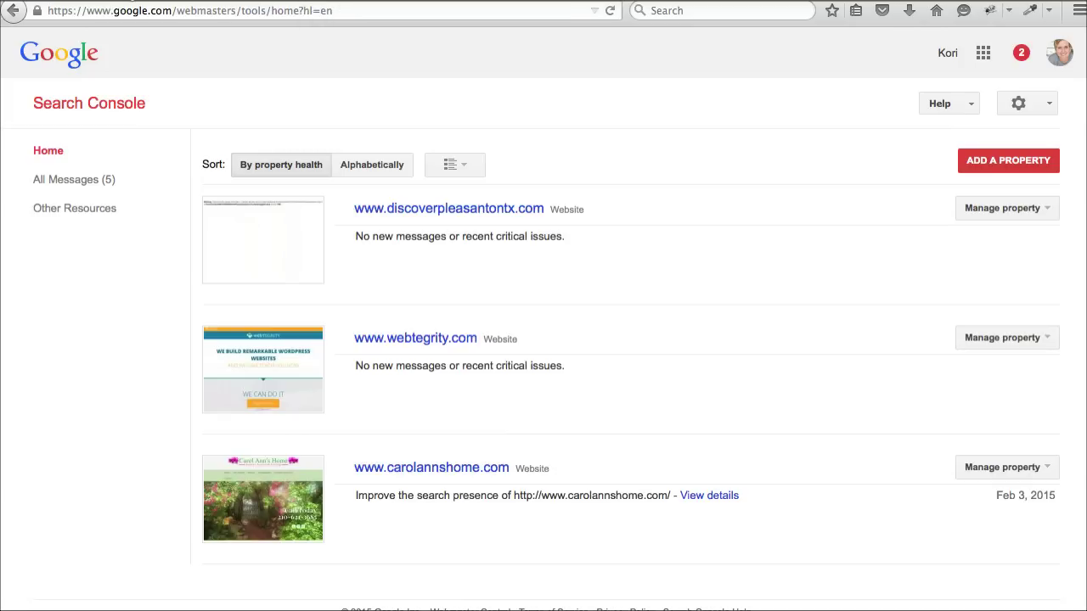
# Review Yoast SEO's XML Sitemaps settings in WordPress, then switch to the xml-sitemaps.com tab
pyautogui.click(136, 4)
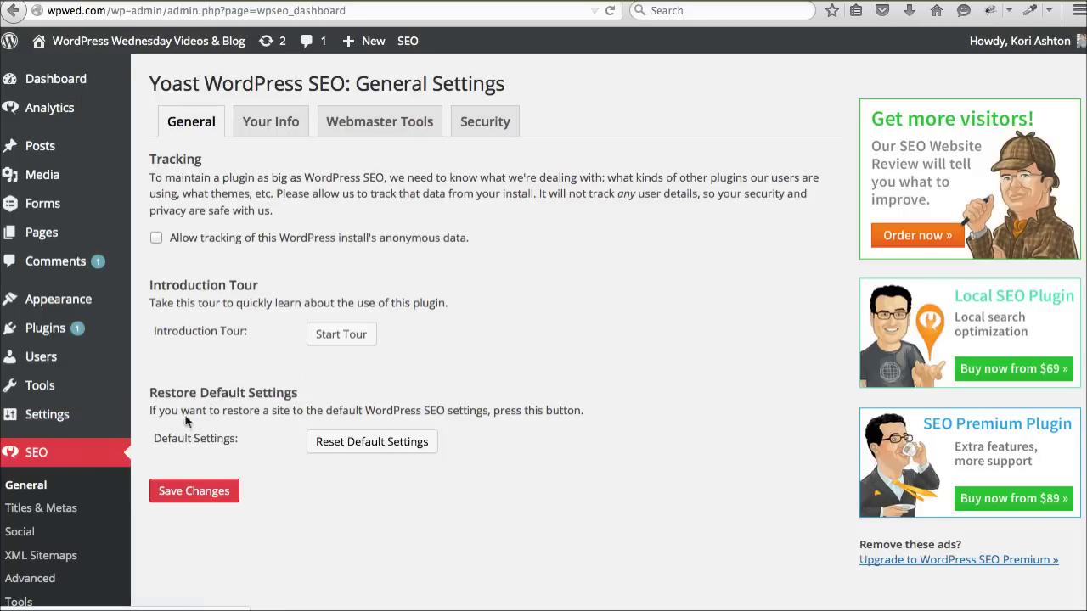
pyautogui.click(58, 456)
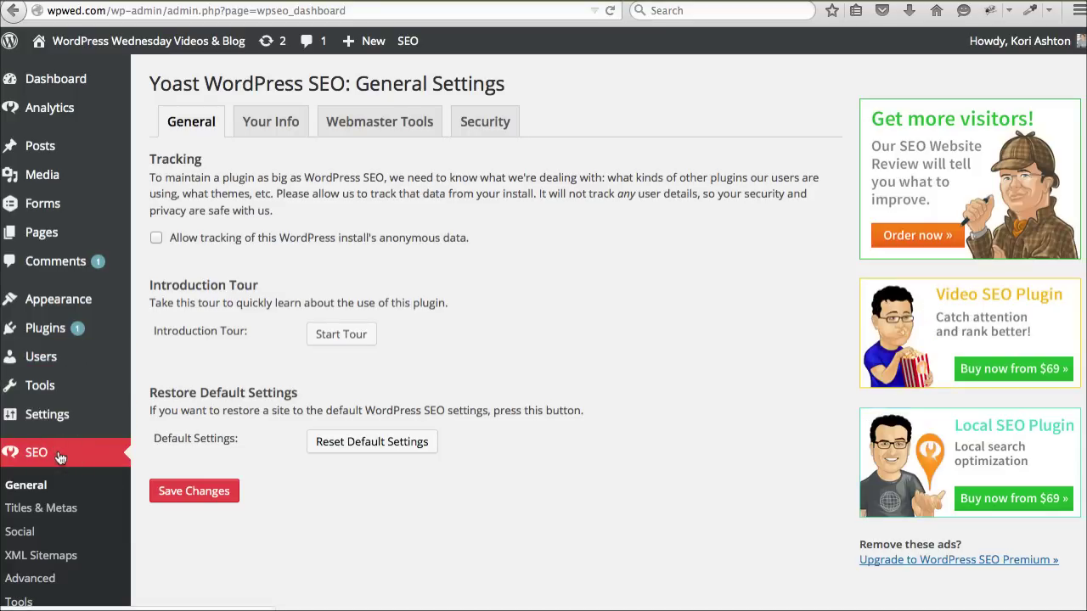
pyautogui.scroll(-3, 43, 480)
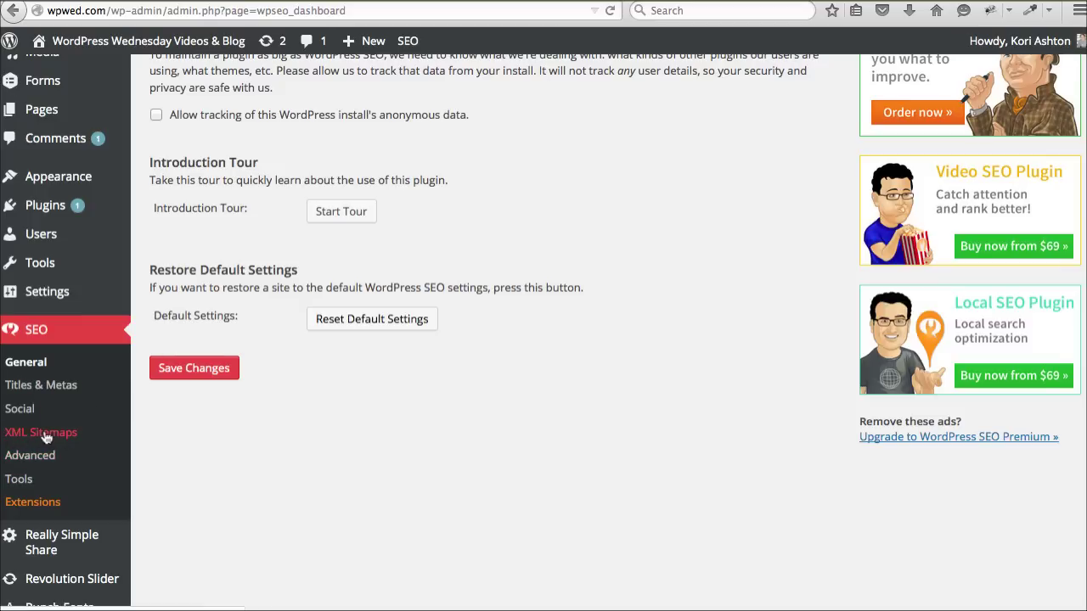
pyautogui.click(45, 432)
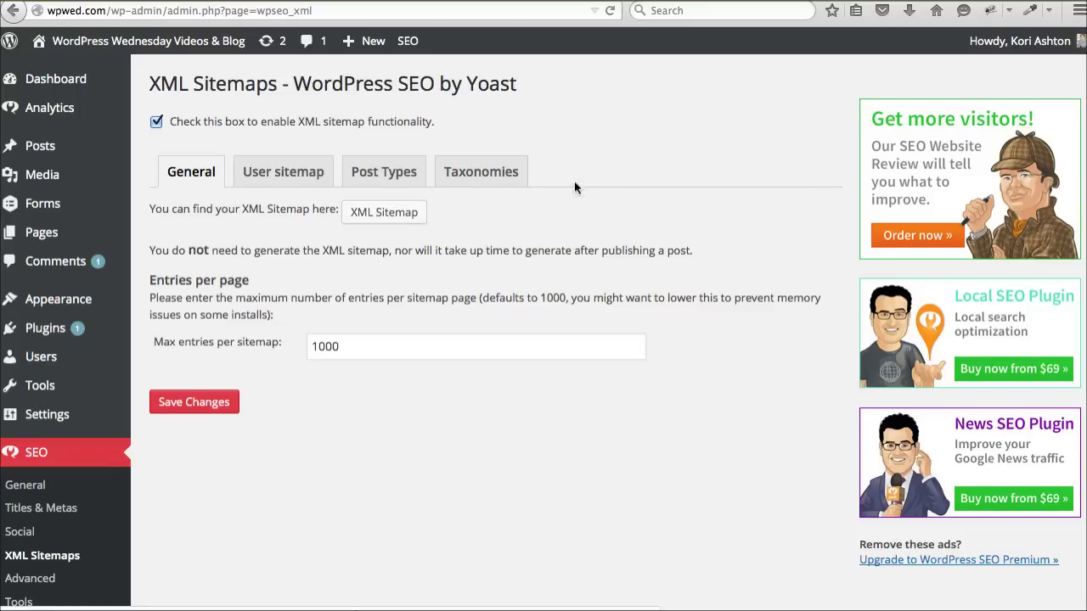
pyautogui.scroll(-1, 810, 91)
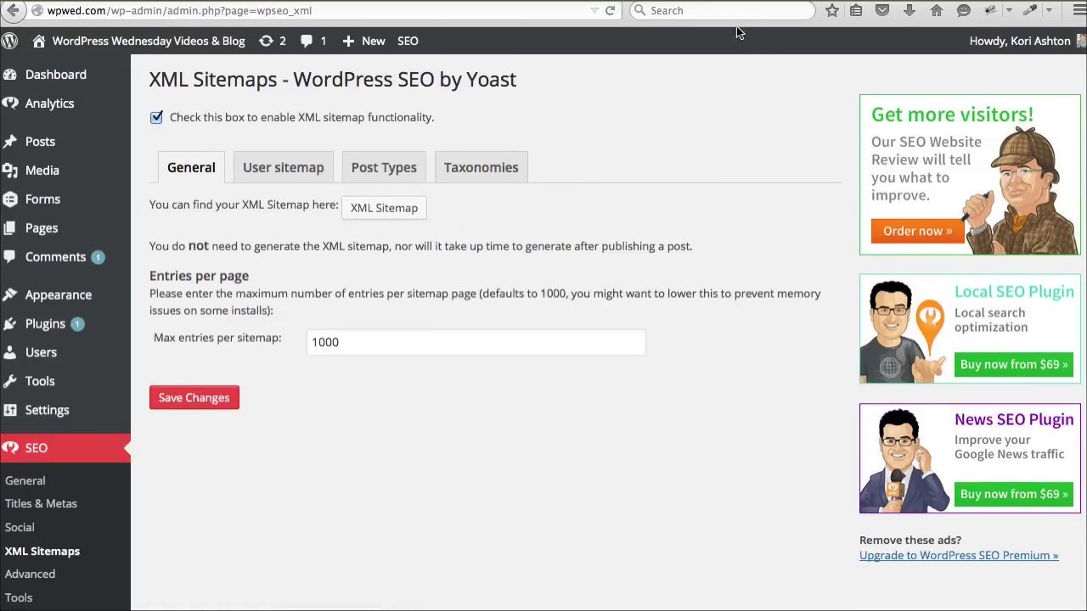
pyautogui.hotkey('ctrl', 'Tab')
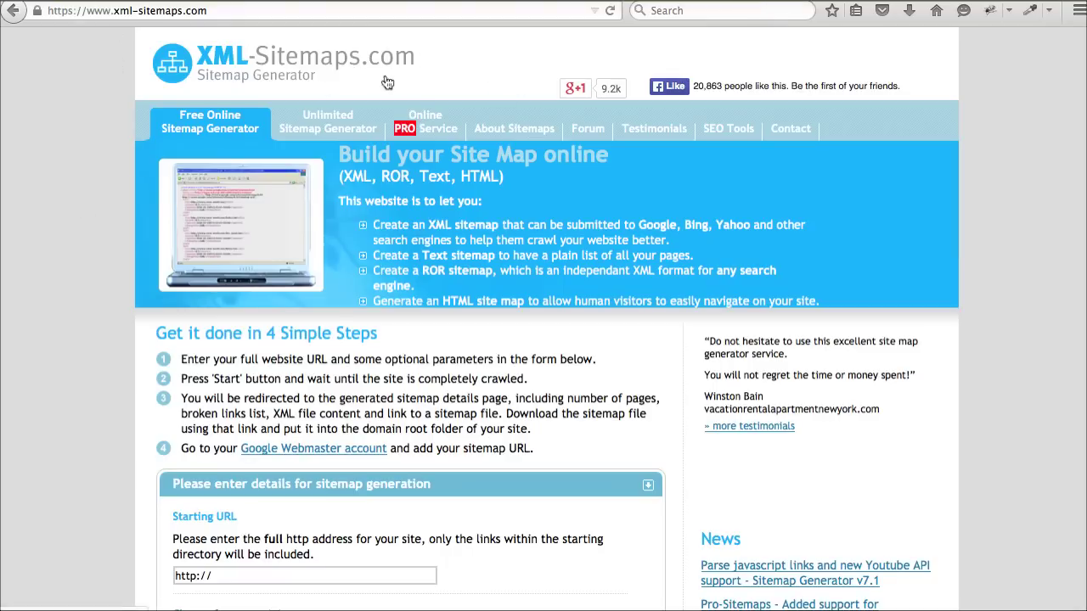
# Scroll through the xml-sitemaps.com generator form
pyautogui.scroll(-5, 421, 335)
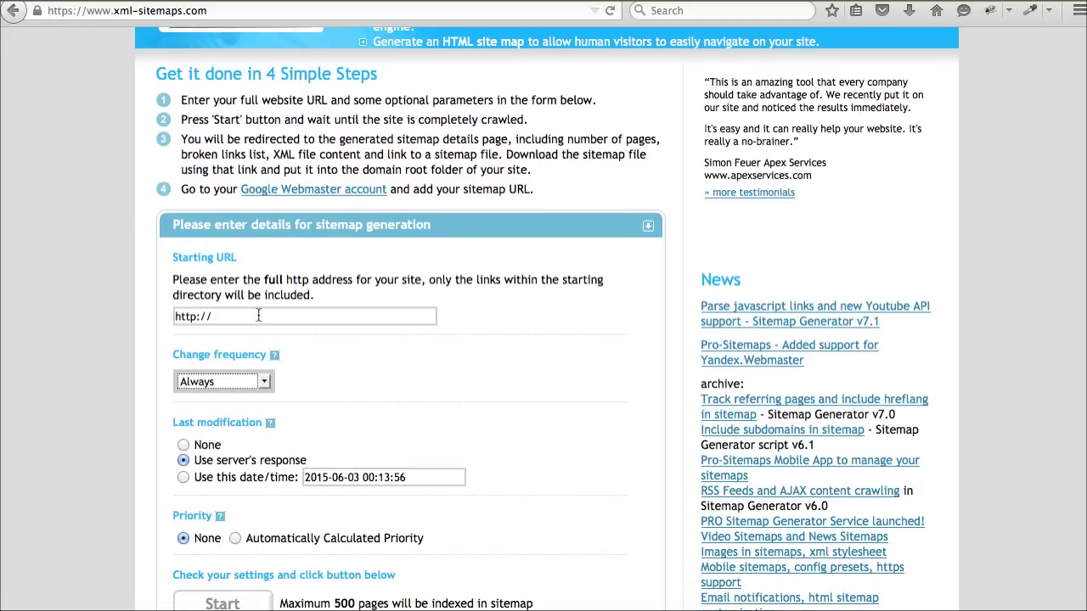
pyautogui.scroll(-5, 364, 436)
pyautogui.scroll(11, 248, 321)
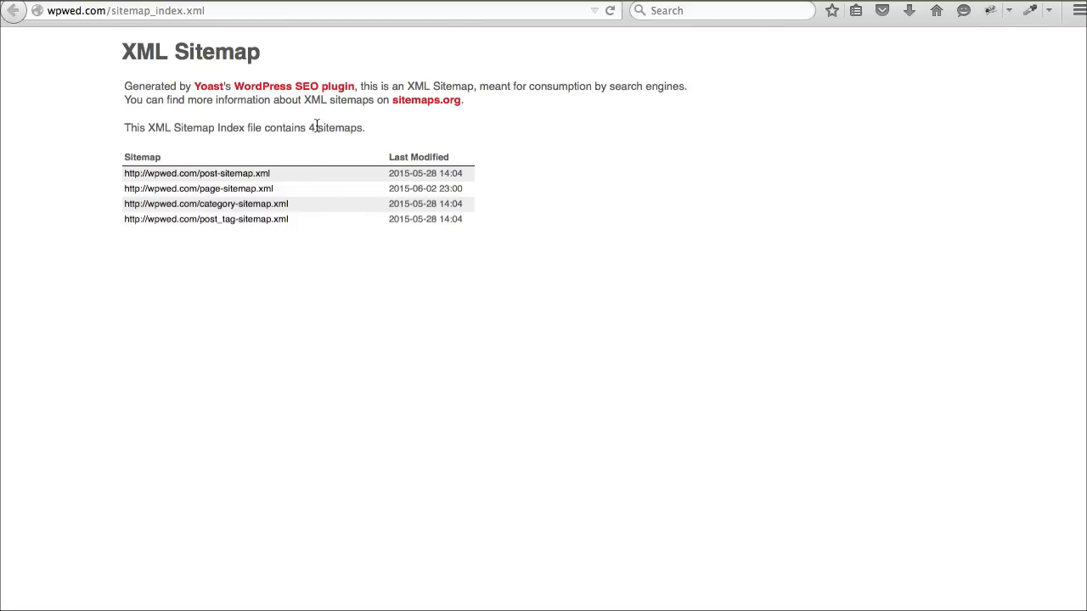
# View post-sitemap.xml's list of post URLs, then return to the sitemap index
pyautogui.click(222, 174)
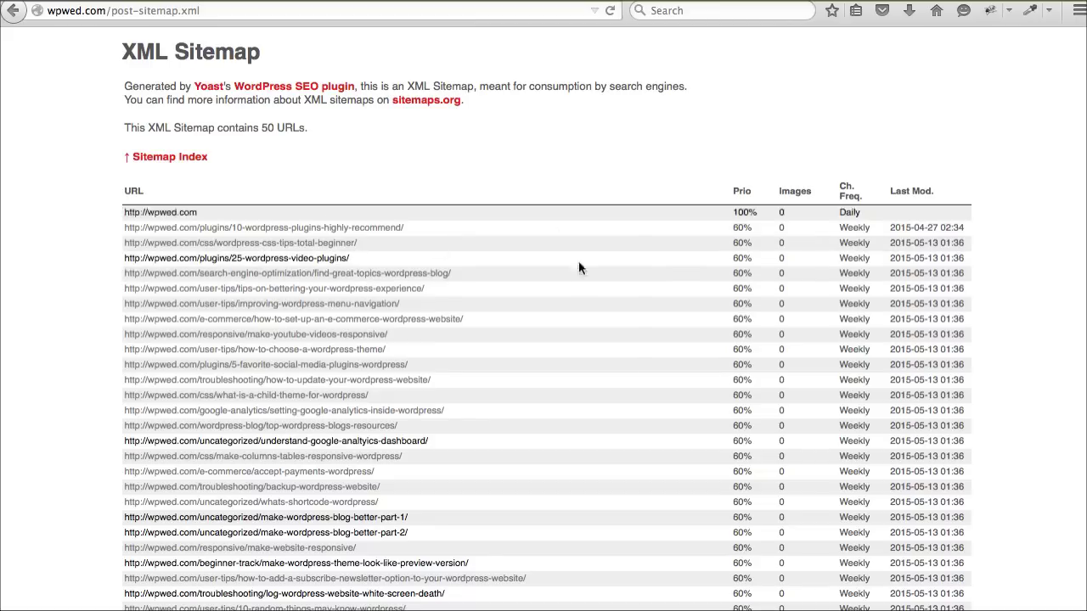
pyautogui.scroll(-7, 592, 264)
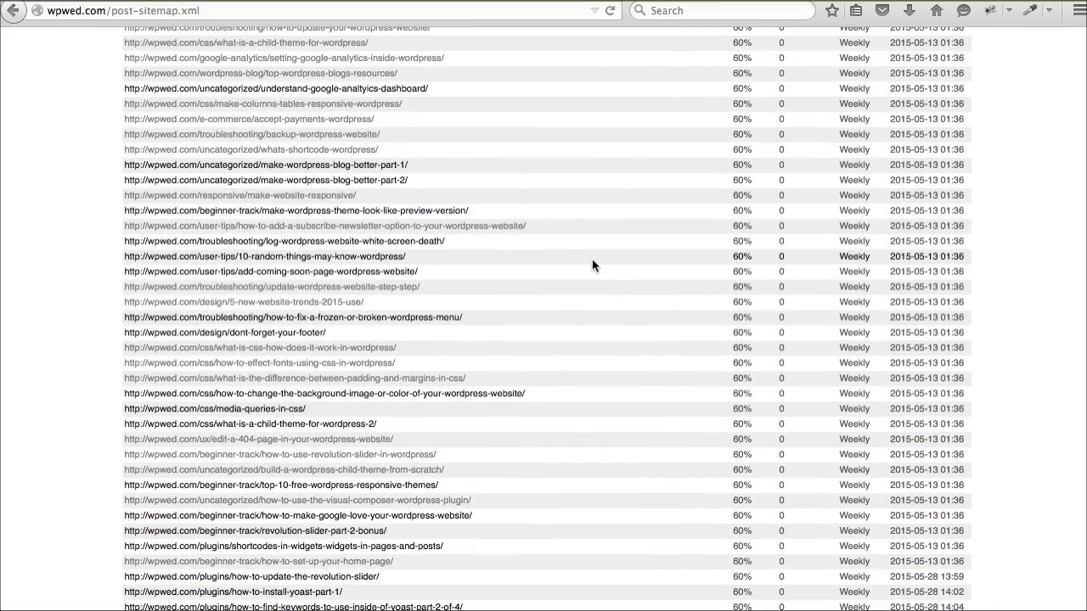
pyautogui.scroll(7, 592, 264)
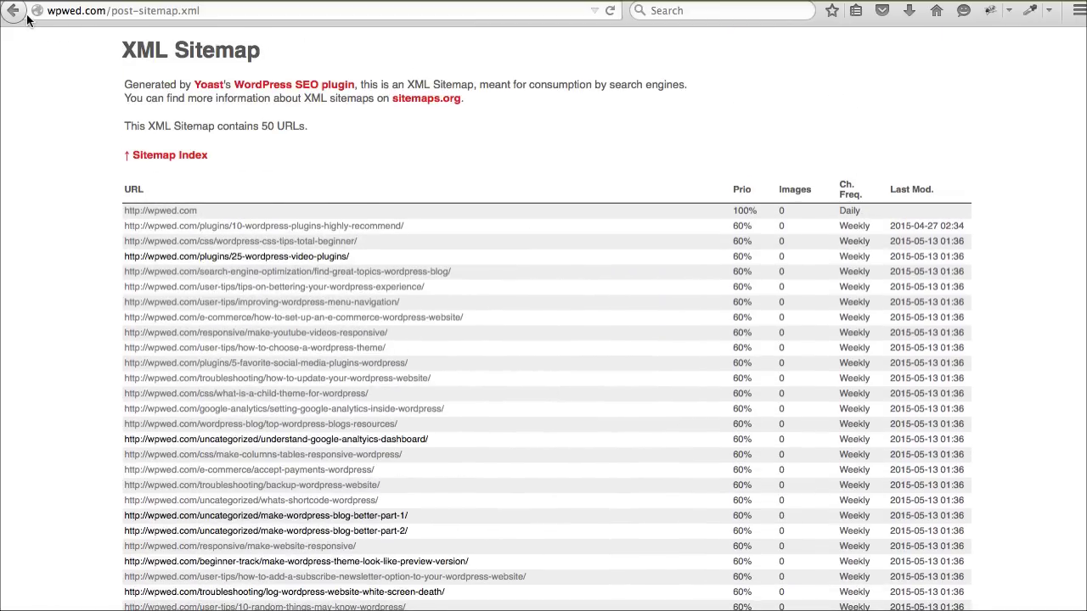
pyautogui.click(33, 14)
pyautogui.click(14, 11)
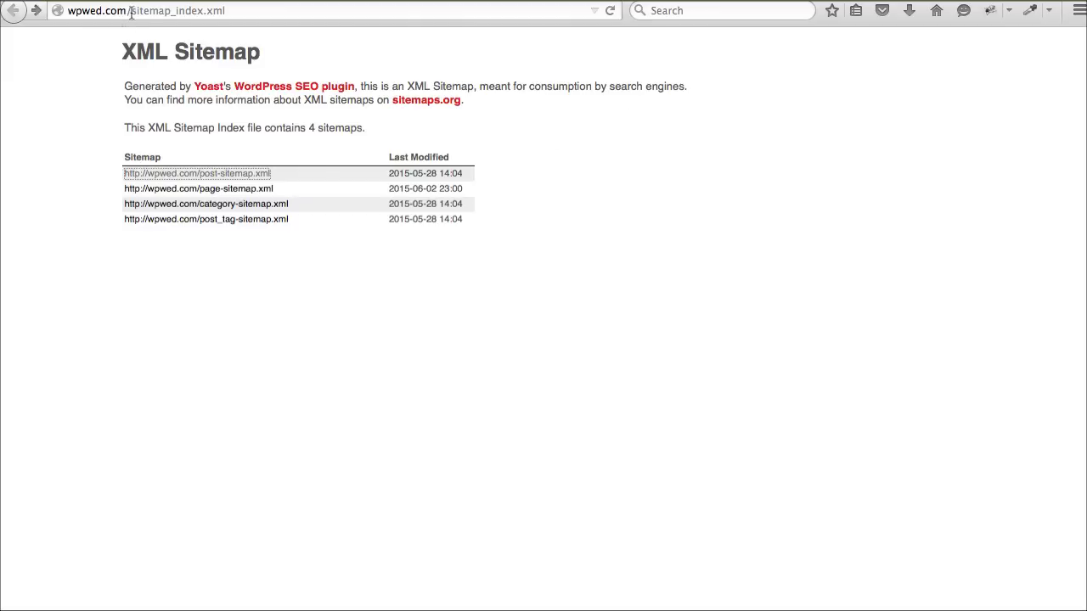
# Copy 'sitemap_index.xml' from the sitemap index page's address
pyautogui.moveTo(131, 10); pyautogui.dragTo(211, 11)
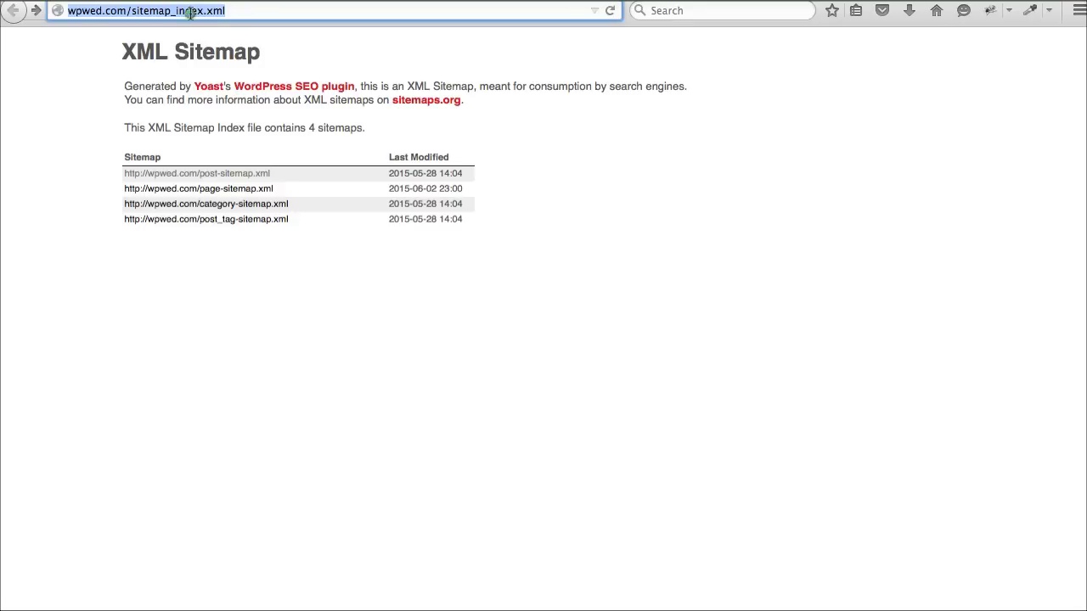
pyautogui.click(190, 12)
pyautogui.moveTo(131, 12); pyautogui.dragTo(245, 12)
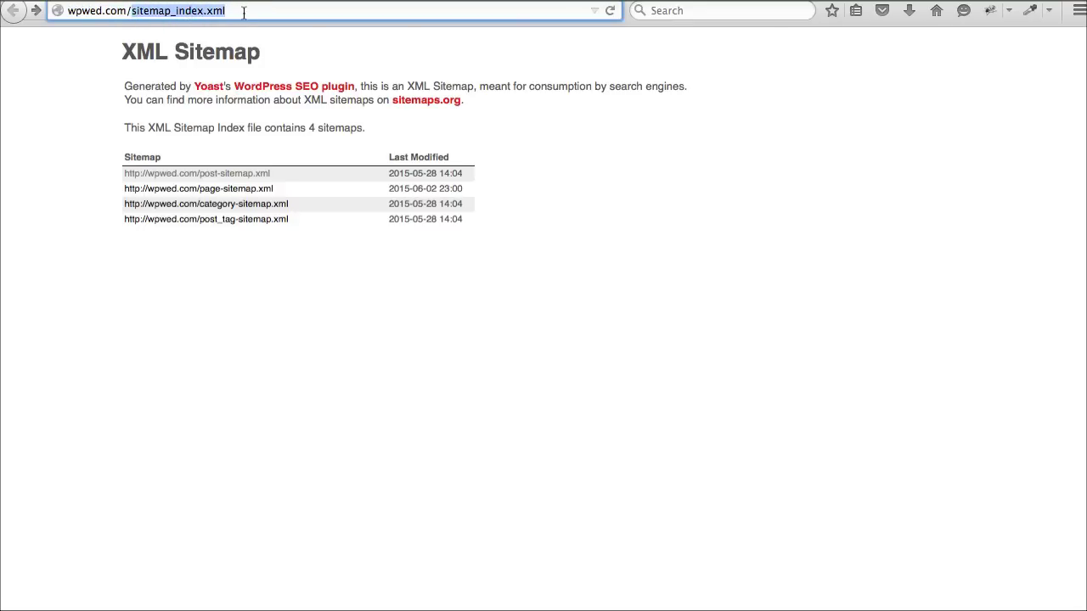
pyautogui.rightClick(200, 12)
pyautogui.click(225, 68)
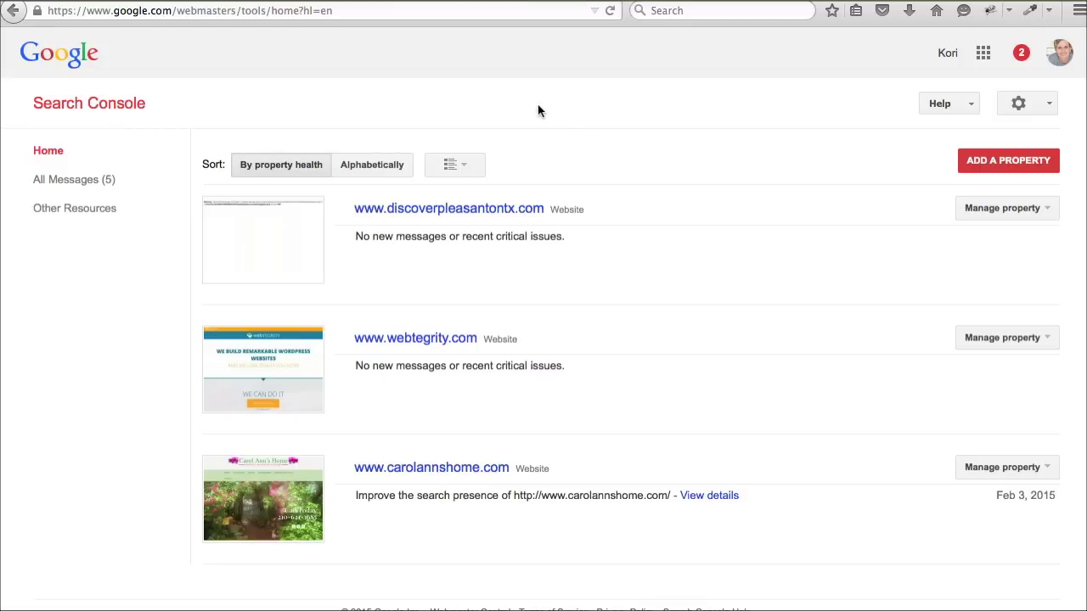
# Cancel a property attempt with the pasted sitemap path and copy the wpwed.com address instead
pyautogui.click(1009, 158)
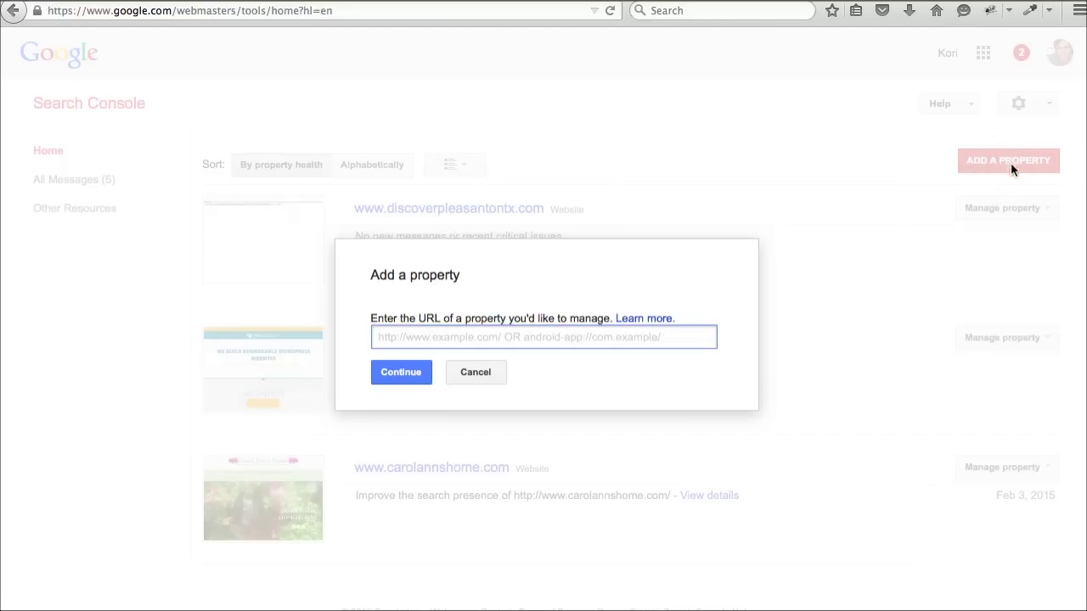
pyautogui.rightClick(599, 340)
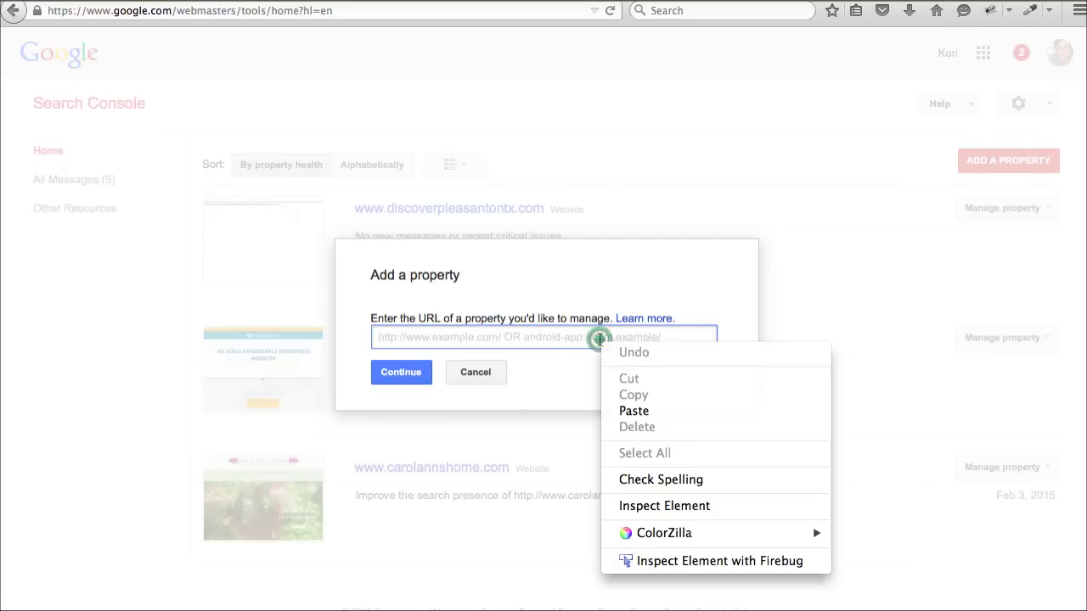
pyautogui.click(647, 413)
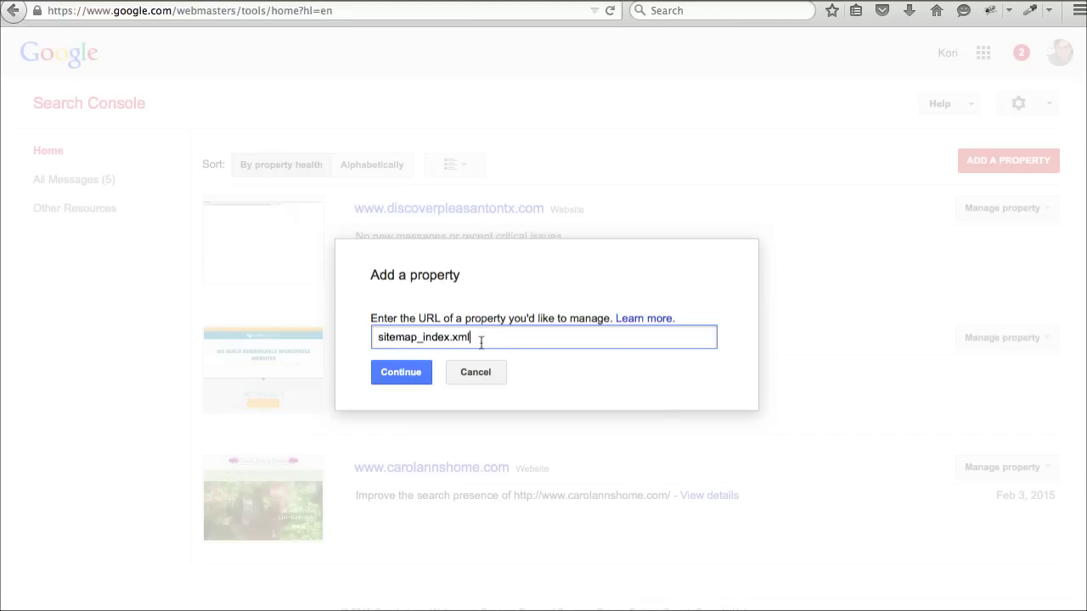
pyautogui.moveTo(480, 340); pyautogui.dragTo(367, 341)
pyautogui.click(471, 373)
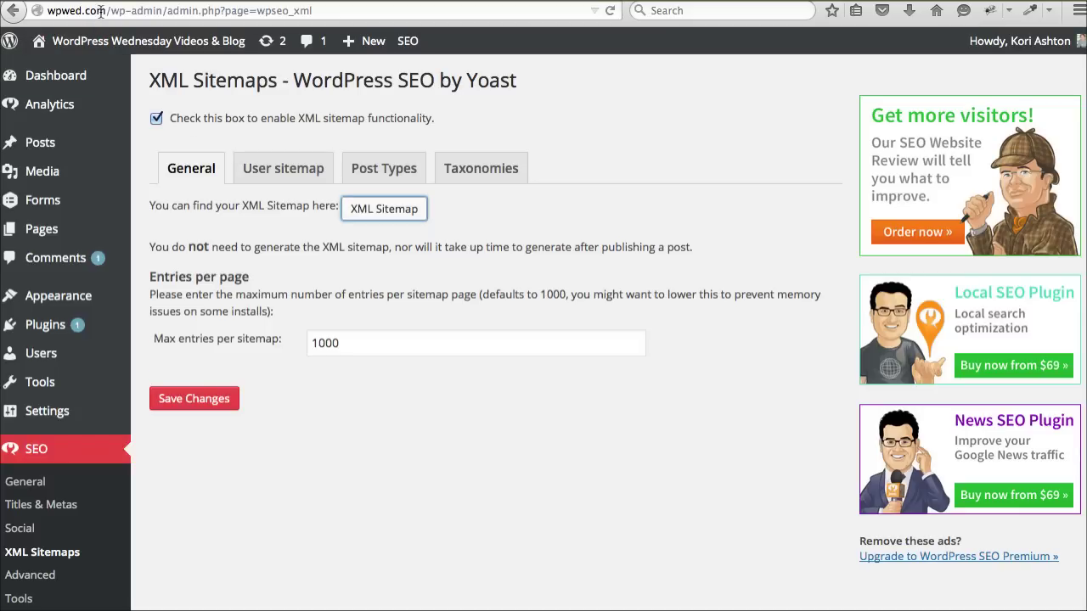
pyautogui.moveTo(107, 11); pyautogui.dragTo(48, 11)
pyautogui.rightClick(105, 13)
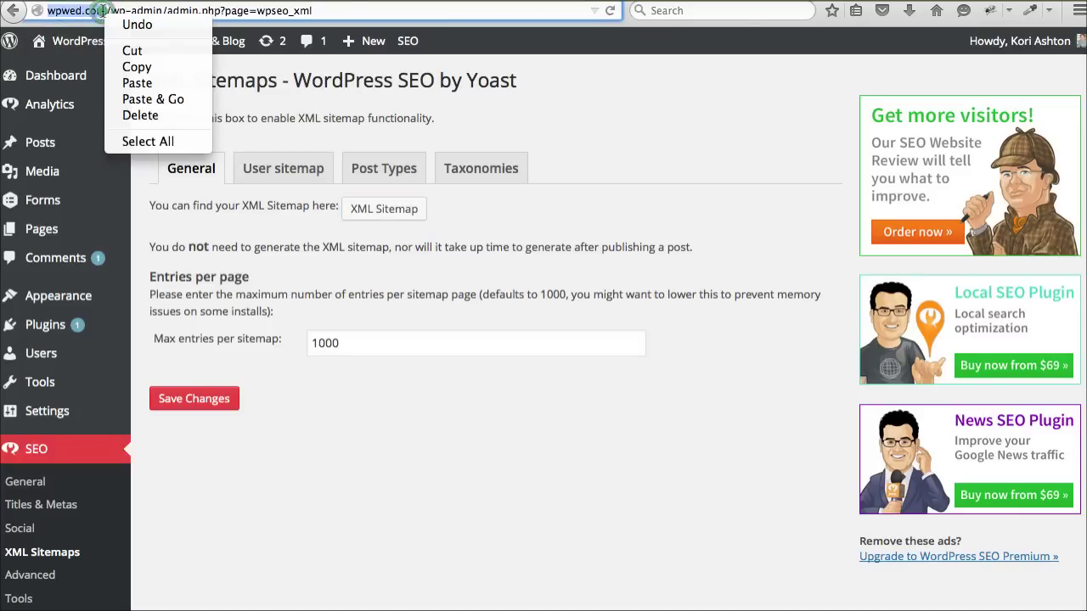
pyautogui.click(133, 68)
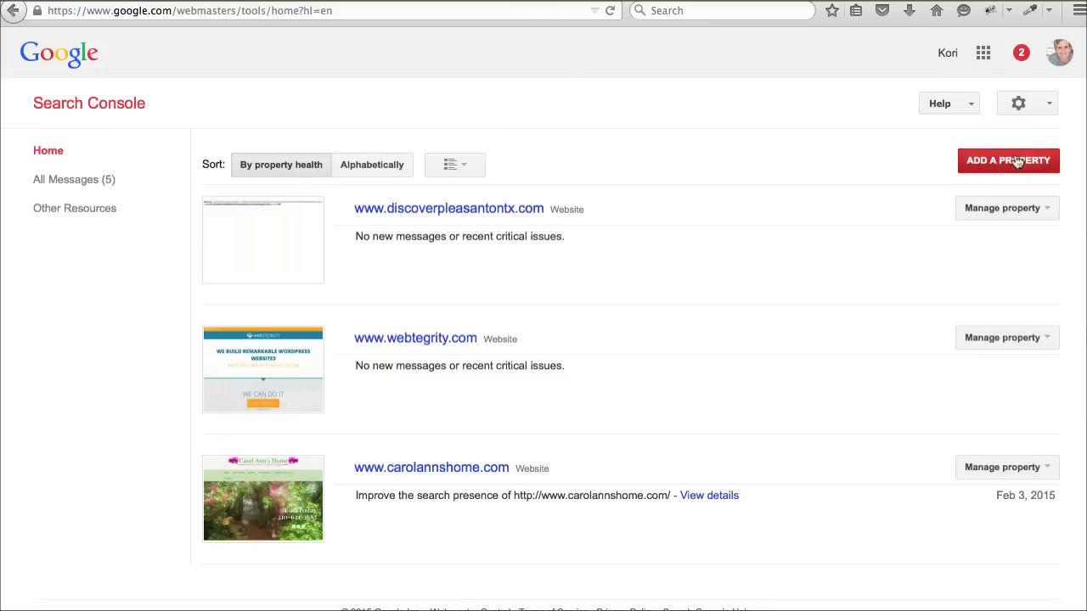
pyautogui.click(1012, 159)
pyautogui.rightClick(590, 337)
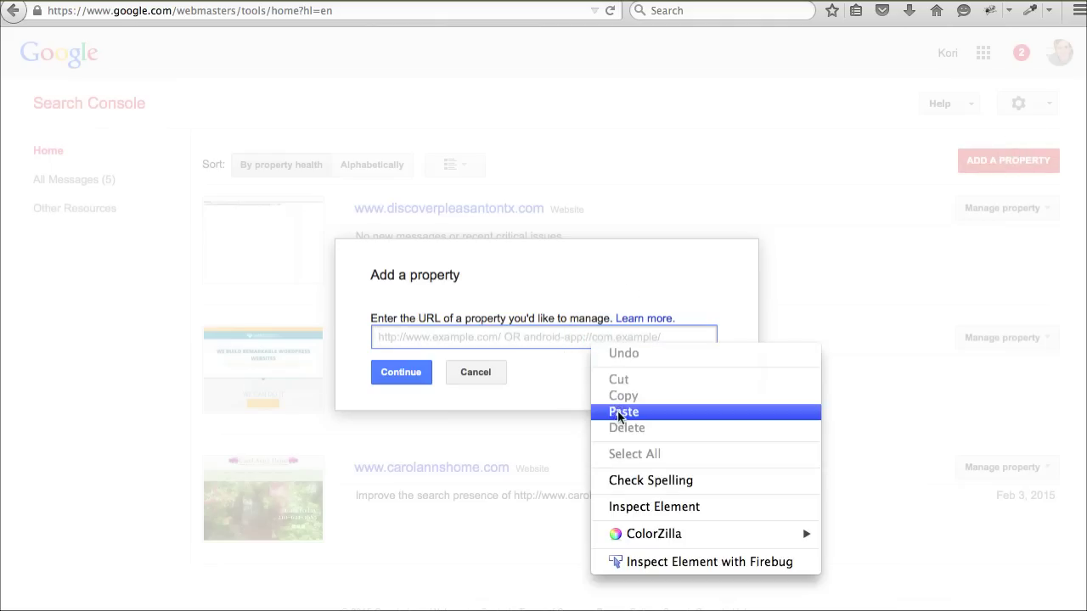
pyautogui.click(618, 412)
pyautogui.moveTo(402, 338); pyautogui.dragTo(325, 337)
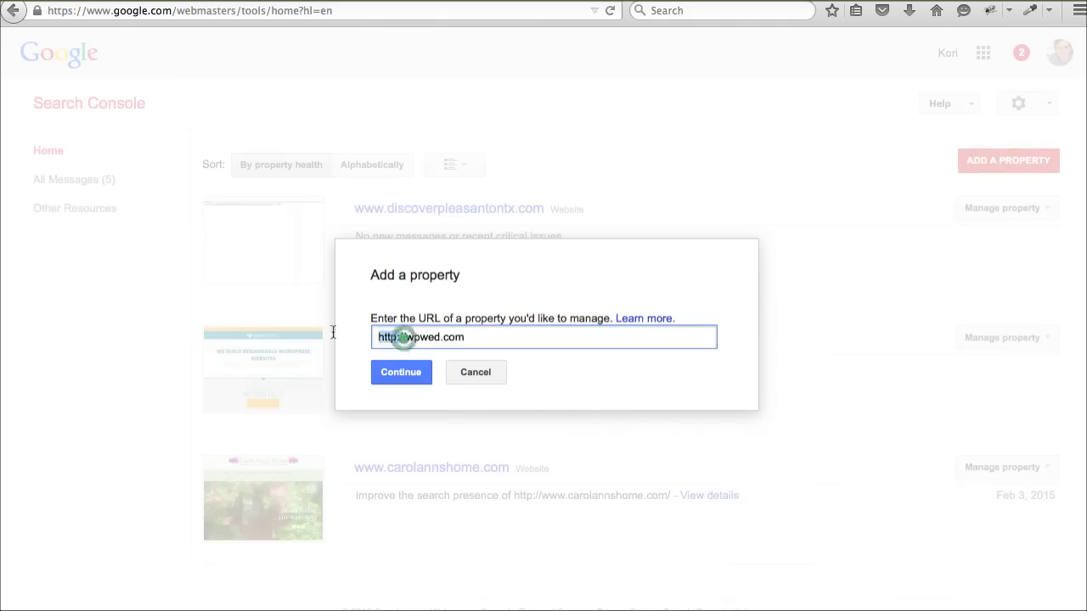
pyautogui.press('BackSpace')
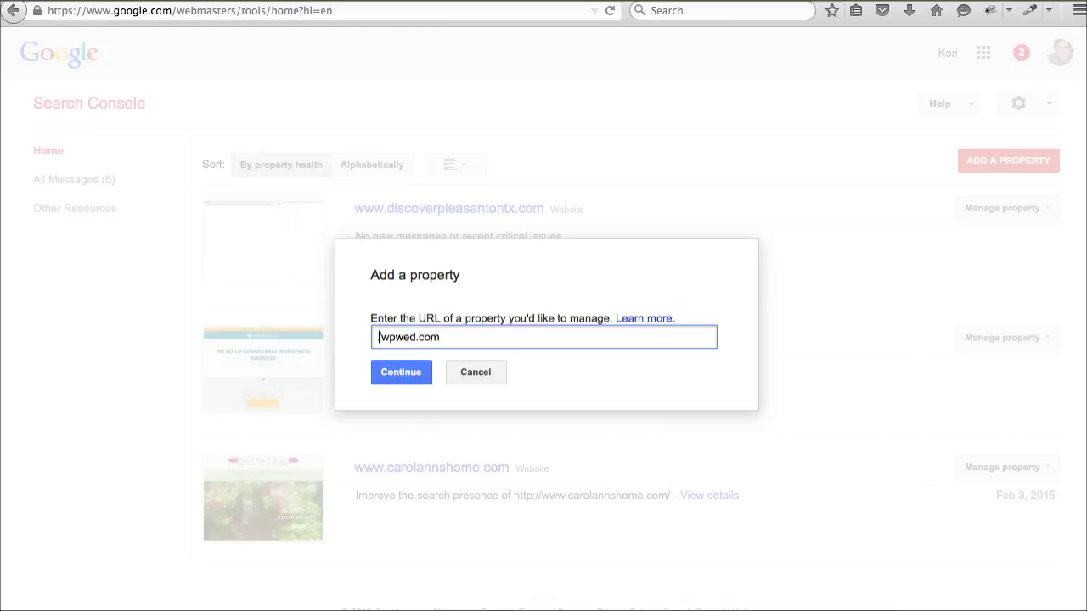
pyautogui.press('BackSpace')
pyautogui.write('www.')
pyautogui.click(409, 374)
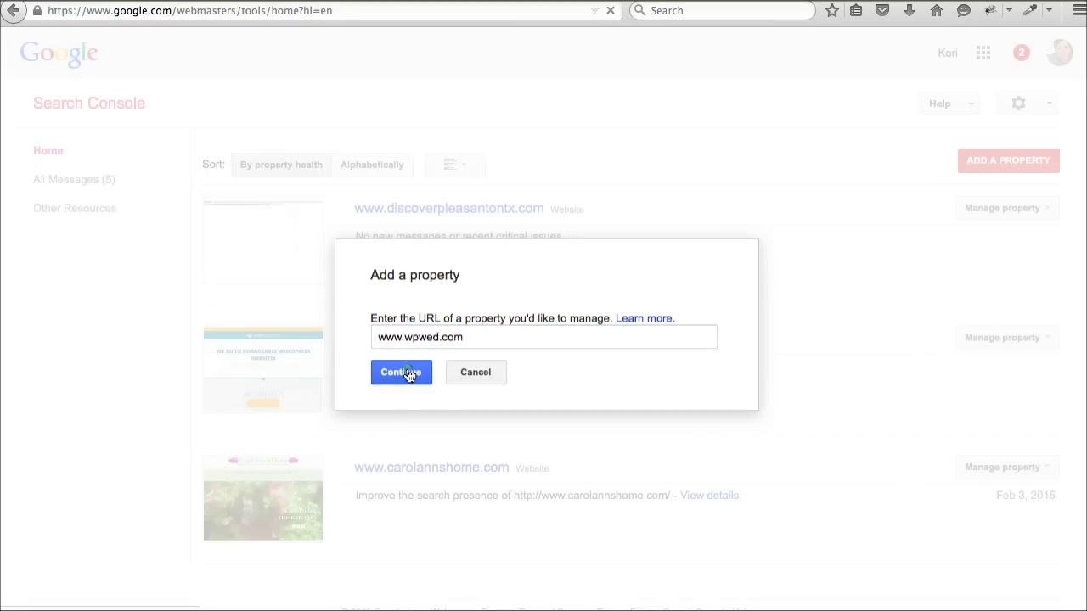
pyautogui.click(394, 378)
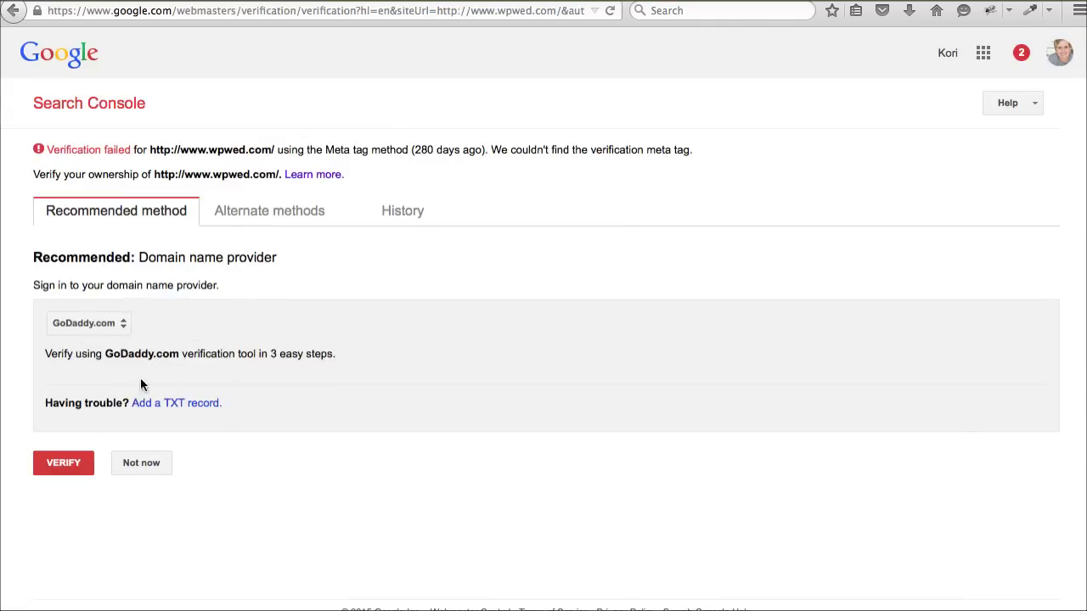
pyautogui.click(266, 212)
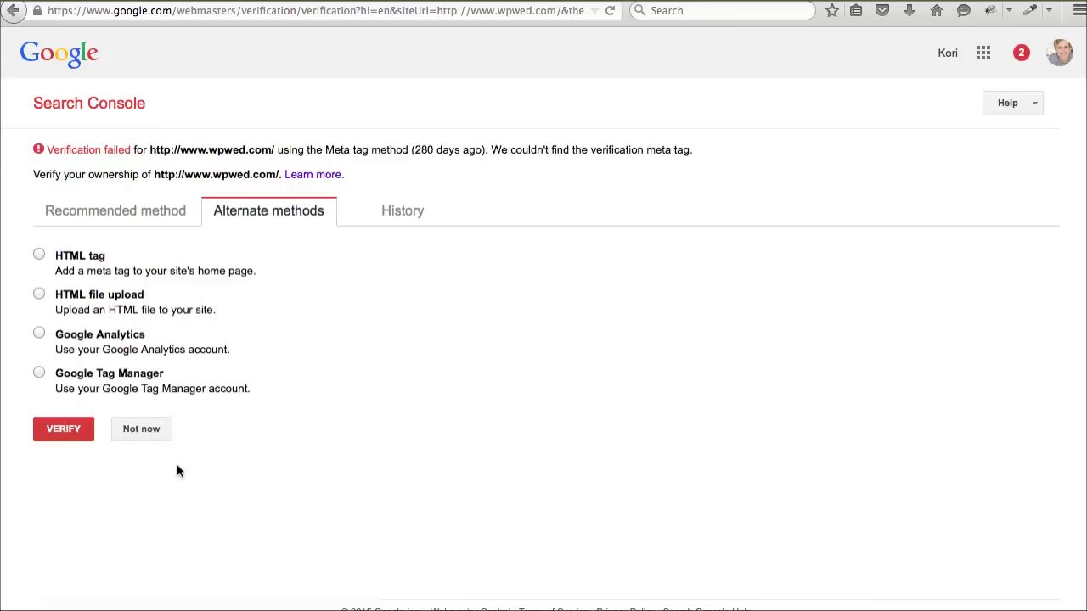
pyautogui.click(128, 217)
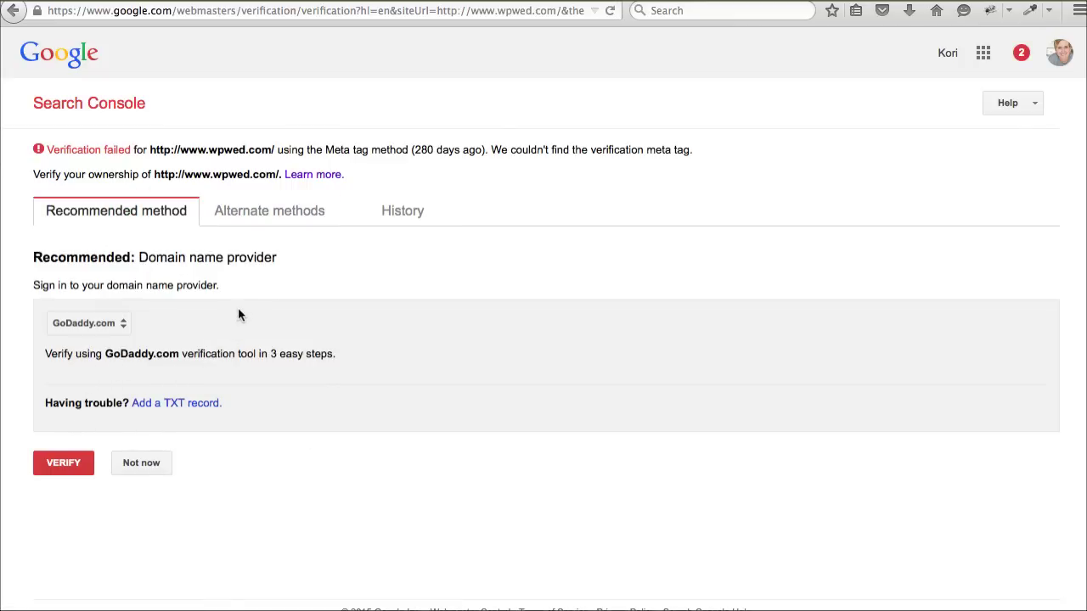
pyautogui.click(241, 215)
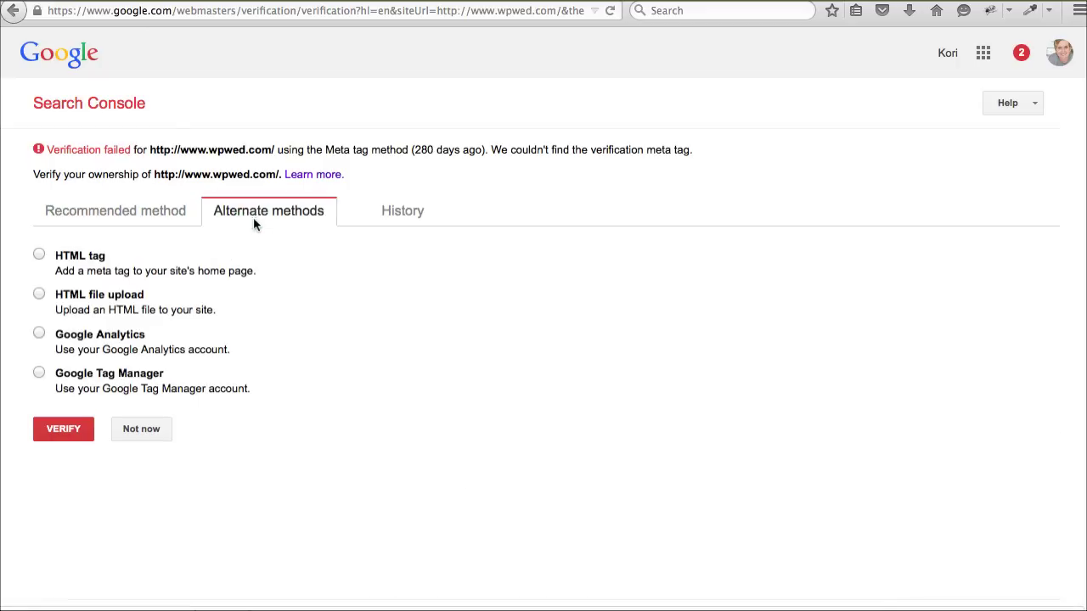
pyautogui.click(40, 331)
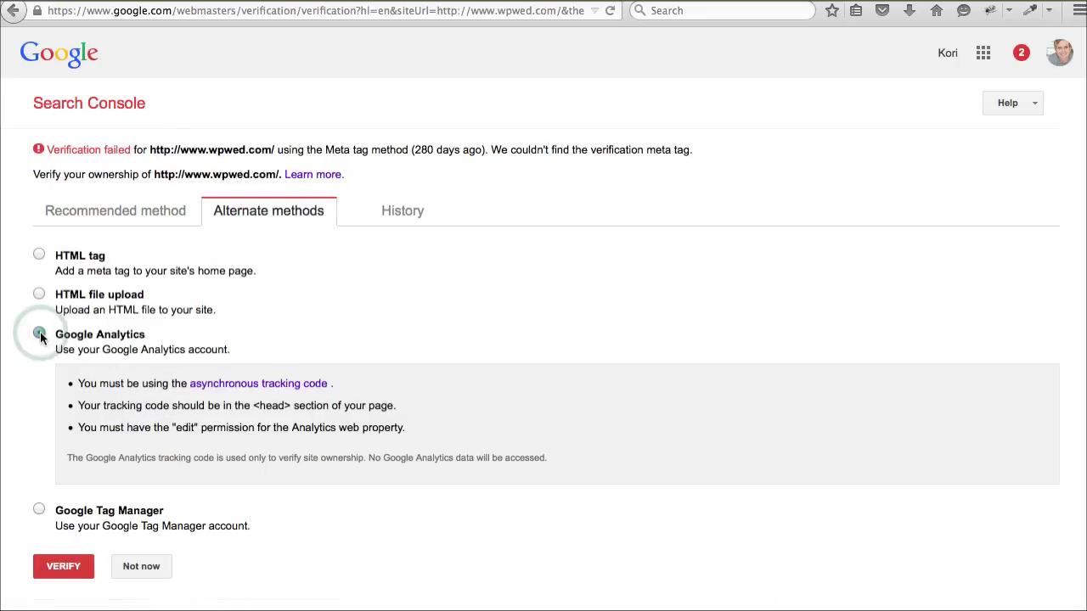
pyautogui.scroll(-1, 249, 395)
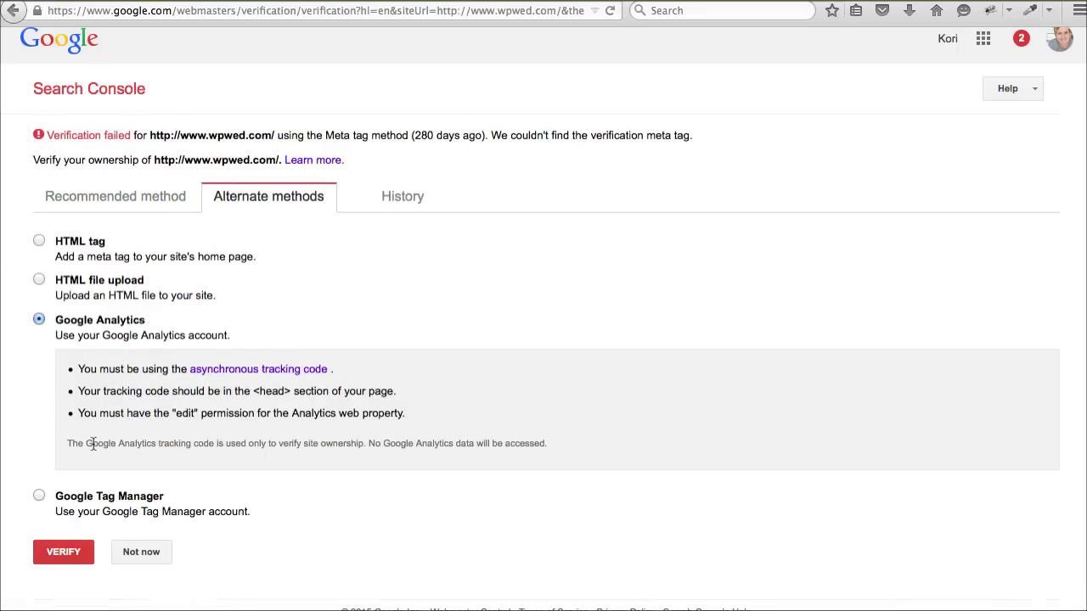
pyautogui.click(83, 551)
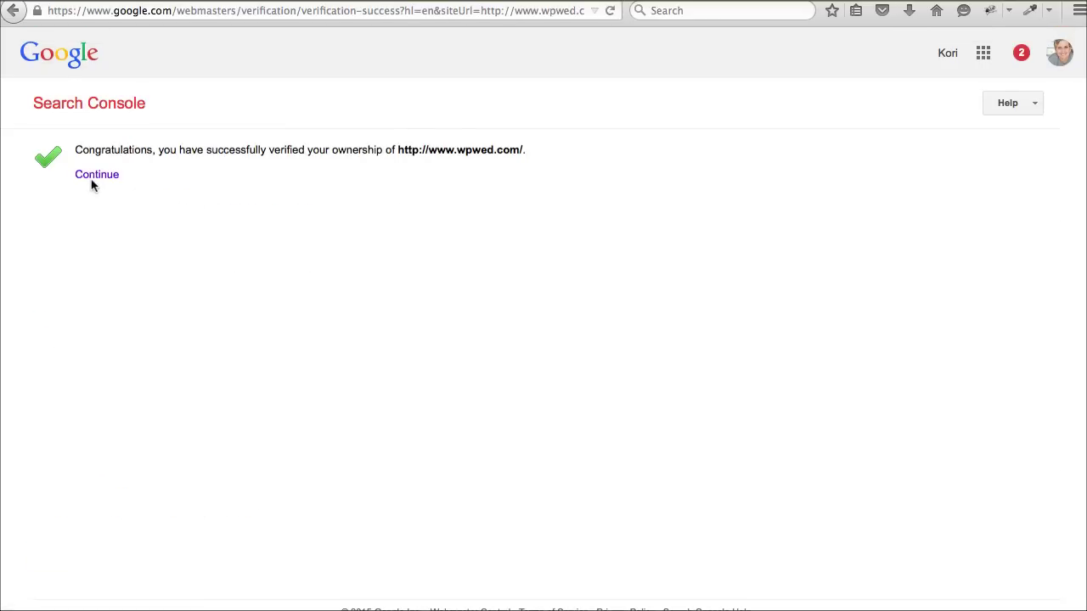
pyautogui.click(97, 176)
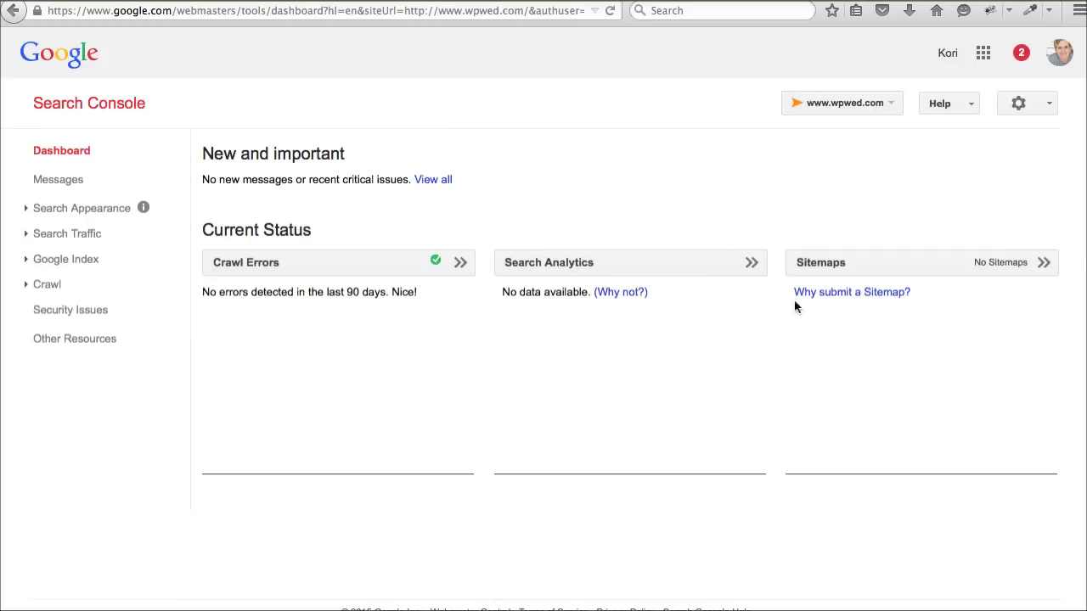
# Expand Crawl in the left navigation and open the Sitemaps page
pyautogui.click(51, 286)
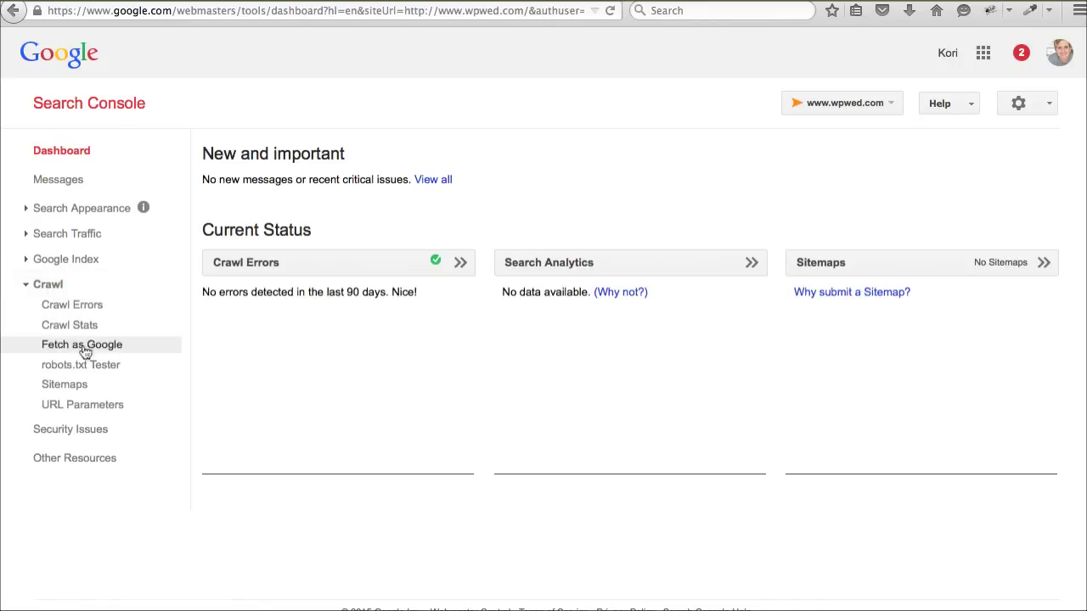
pyautogui.click(63, 386)
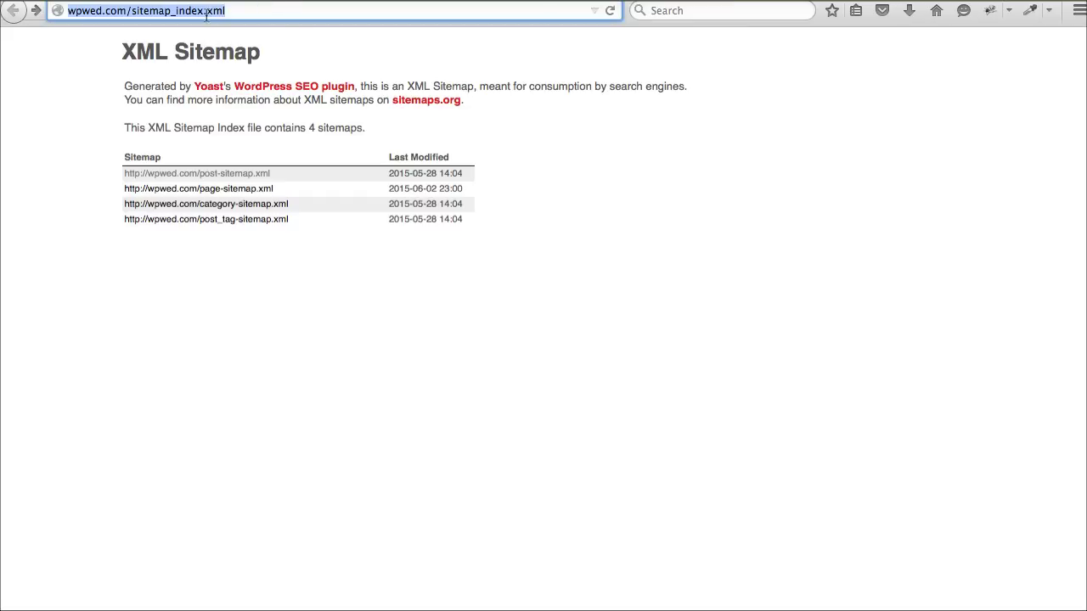
# Copy 'sitemap_index.xml' from the Yoast sitemap page's address
pyautogui.click(206, 12)
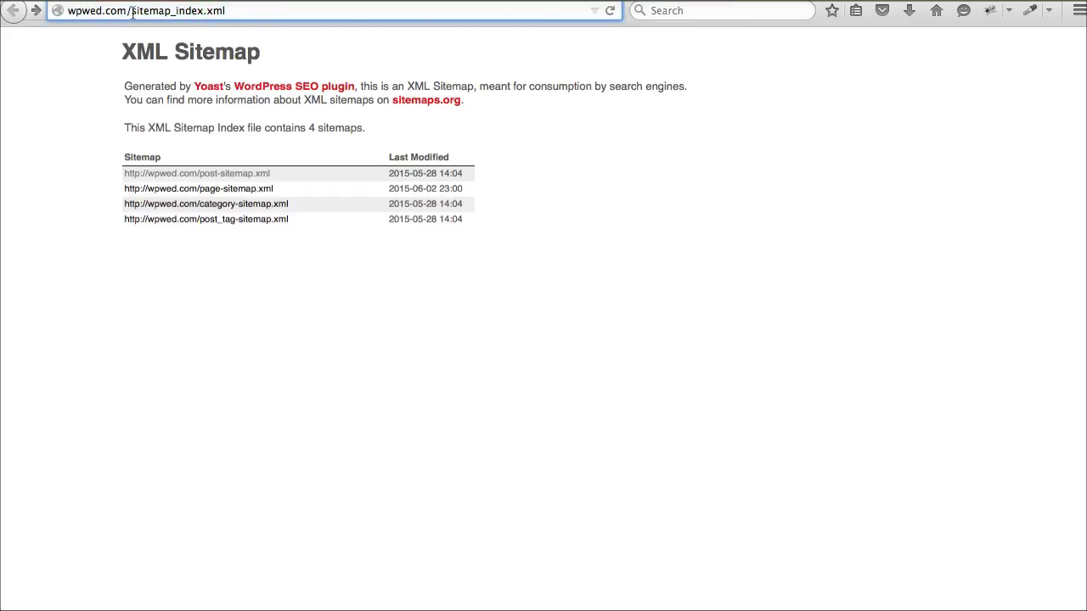
pyautogui.moveTo(132, 12); pyautogui.dragTo(208, 12)
pyautogui.rightClick(174, 12)
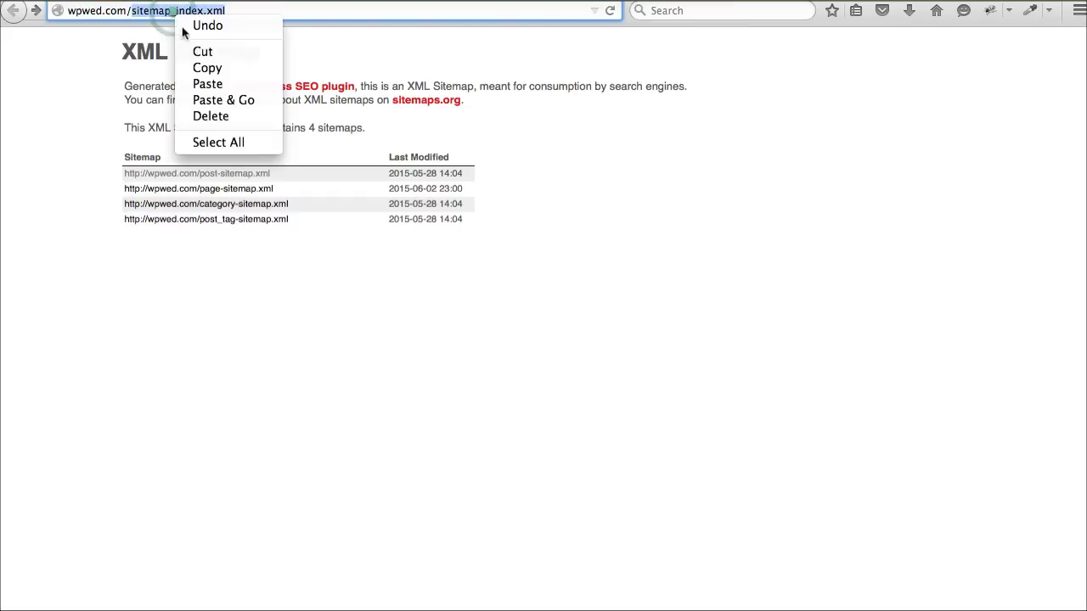
pyautogui.click(195, 66)
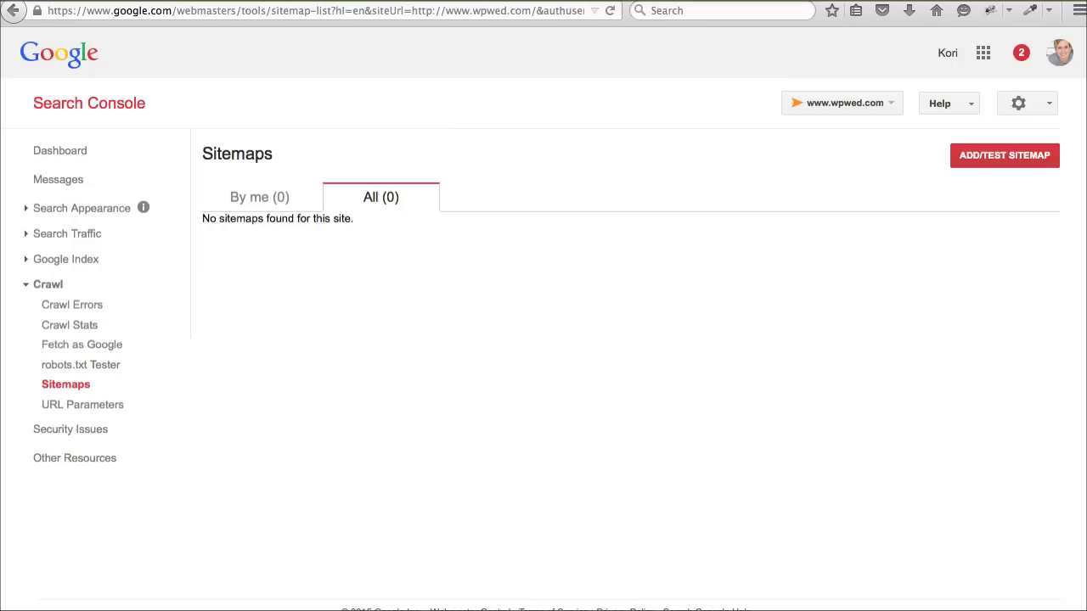
# Test sitemap_index.xml with ADD/TEST SITEMAP and view the test result
pyautogui.click(1002, 163)
pyautogui.click(942, 215)
pyautogui.rightClick(934, 222)
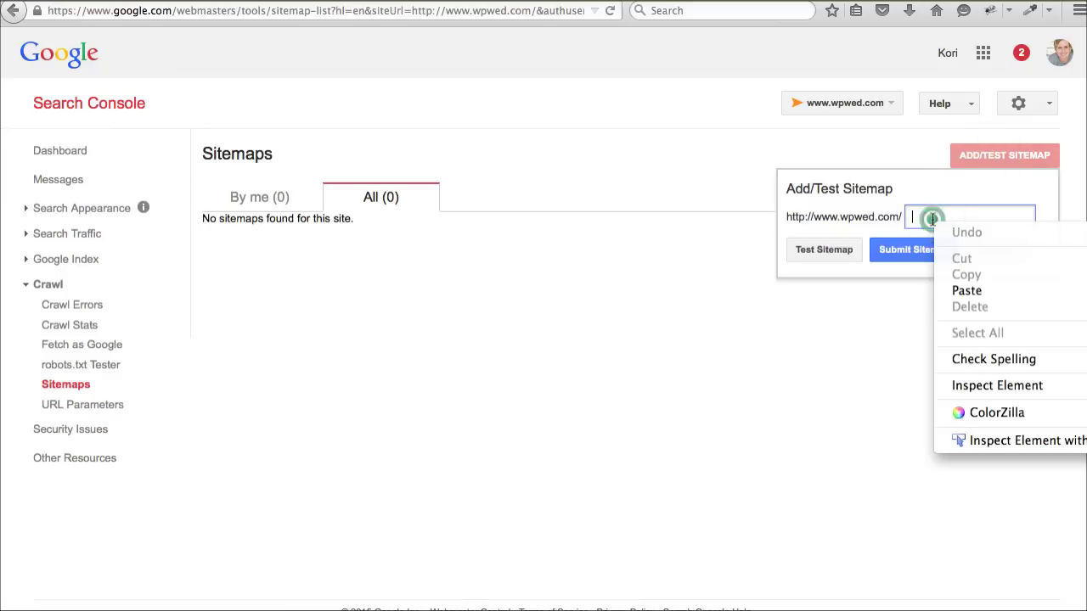
pyautogui.click(966, 291)
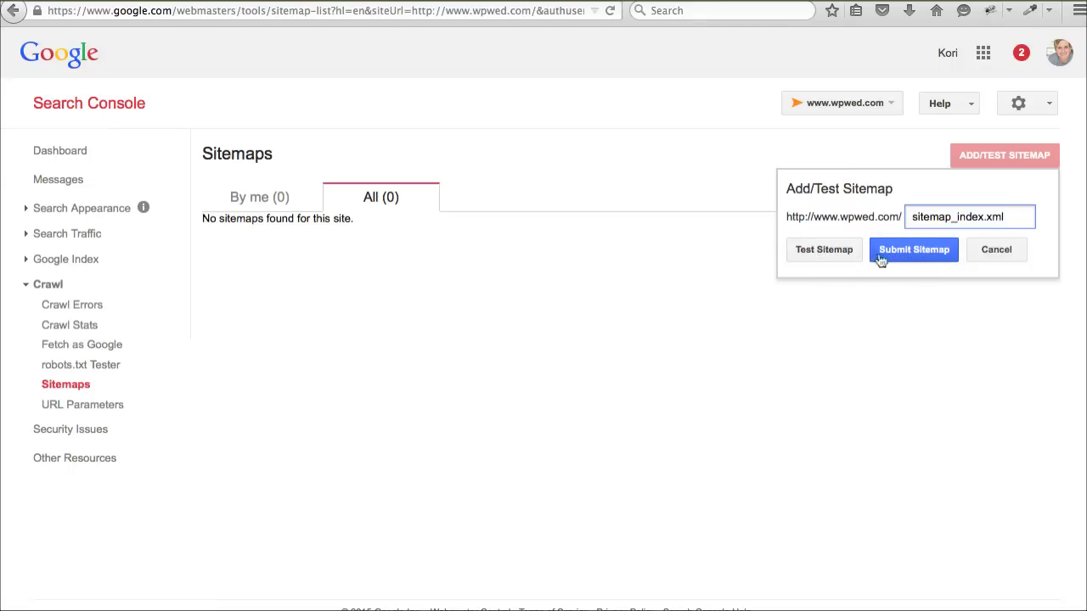
pyautogui.click(820, 252)
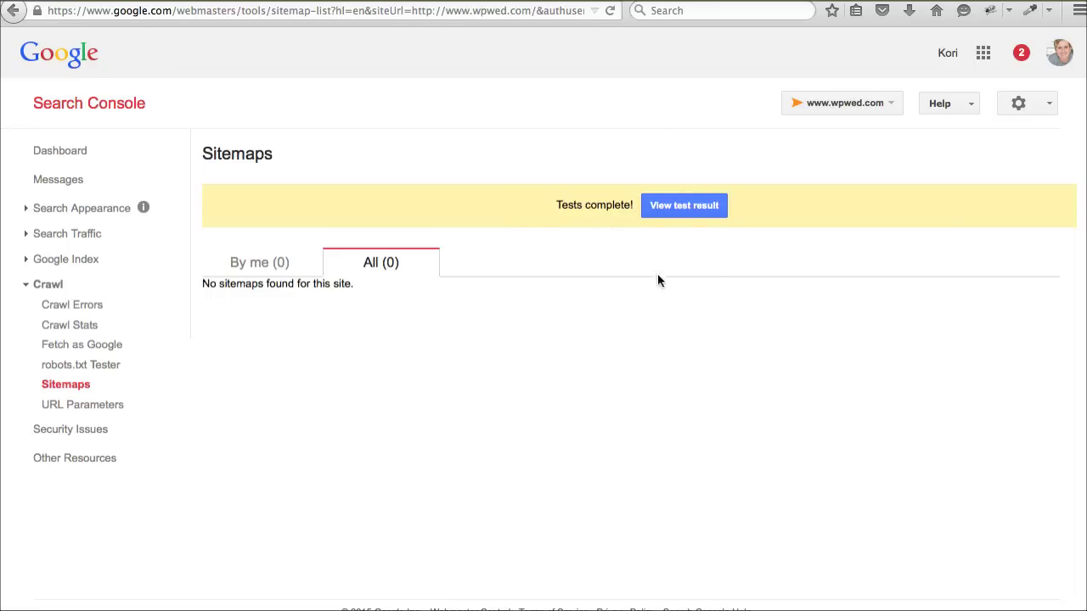
pyautogui.click(691, 211)
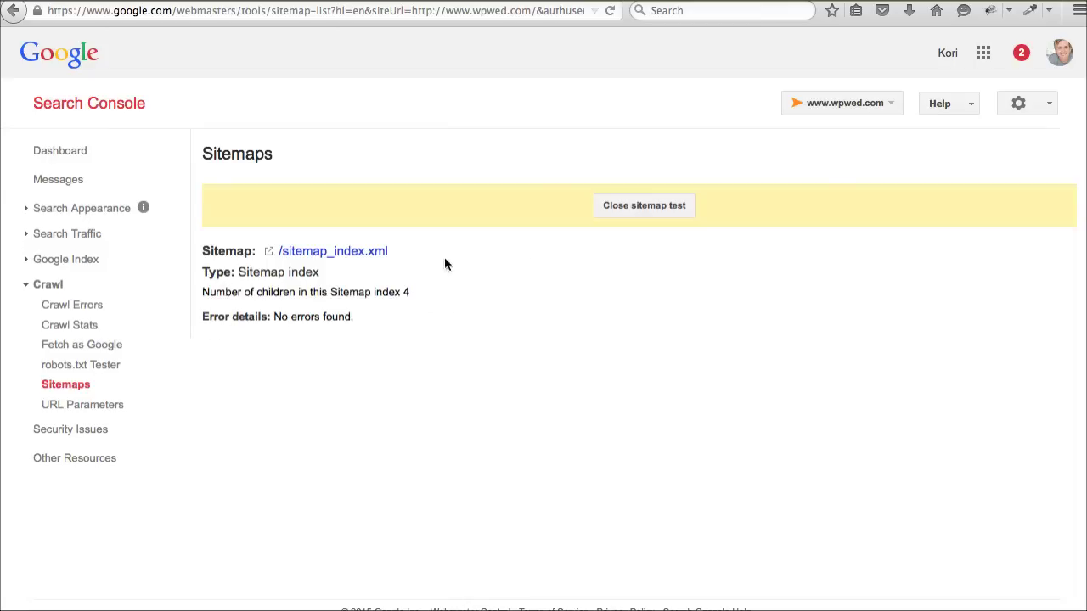
# Submit sitemap_index.xml through ADD/TEST SITEMAP and confirm the submission
pyautogui.click(664, 216)
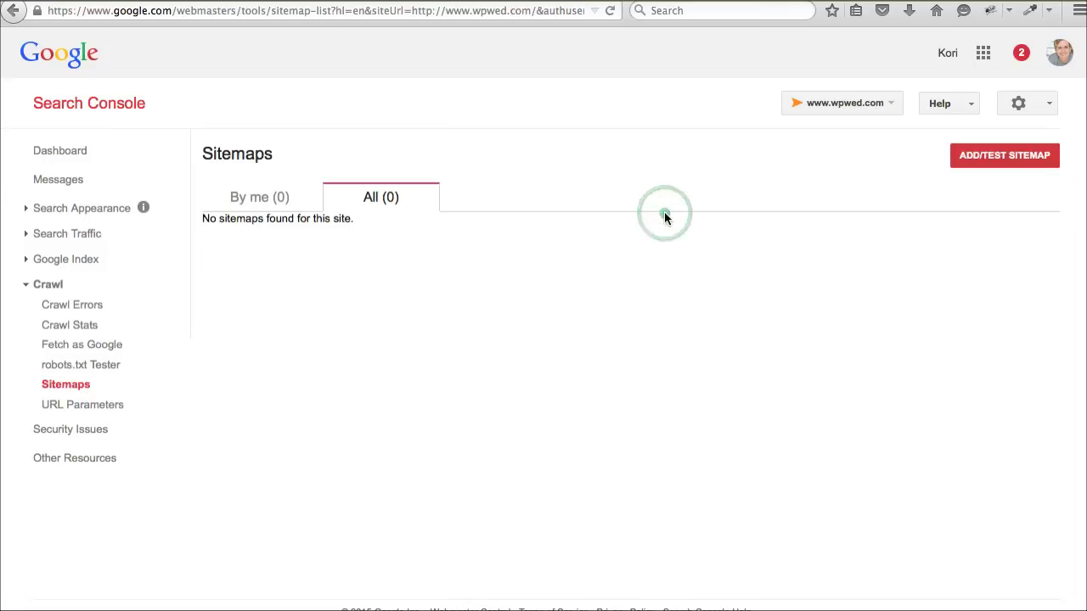
pyautogui.click(1001, 156)
pyautogui.click(943, 216)
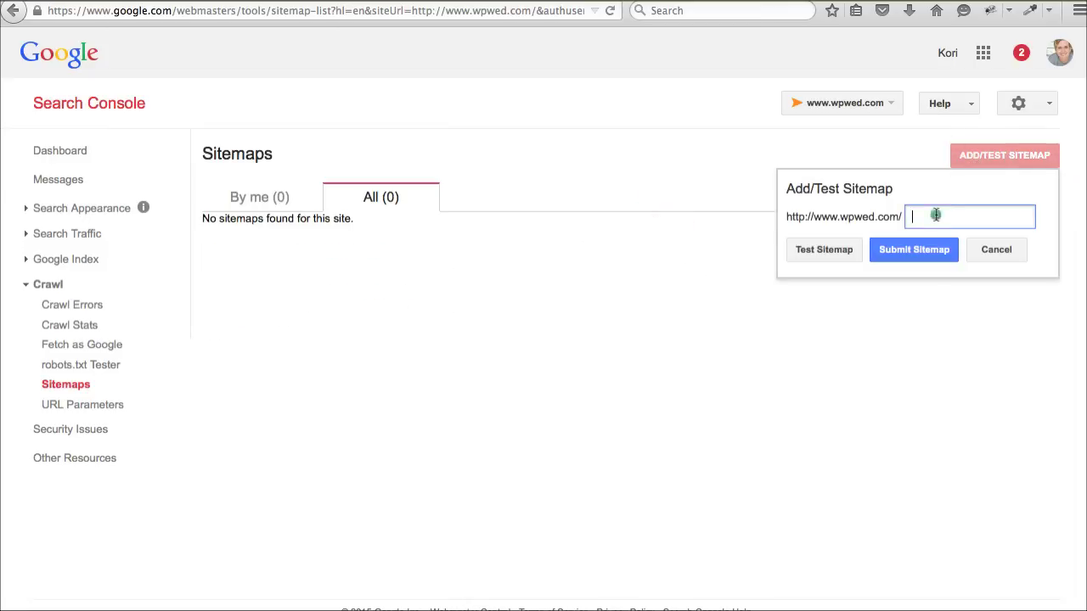
pyautogui.rightClick(936, 215)
pyautogui.click(991, 287)
pyautogui.click(894, 259)
pyautogui.click(907, 250)
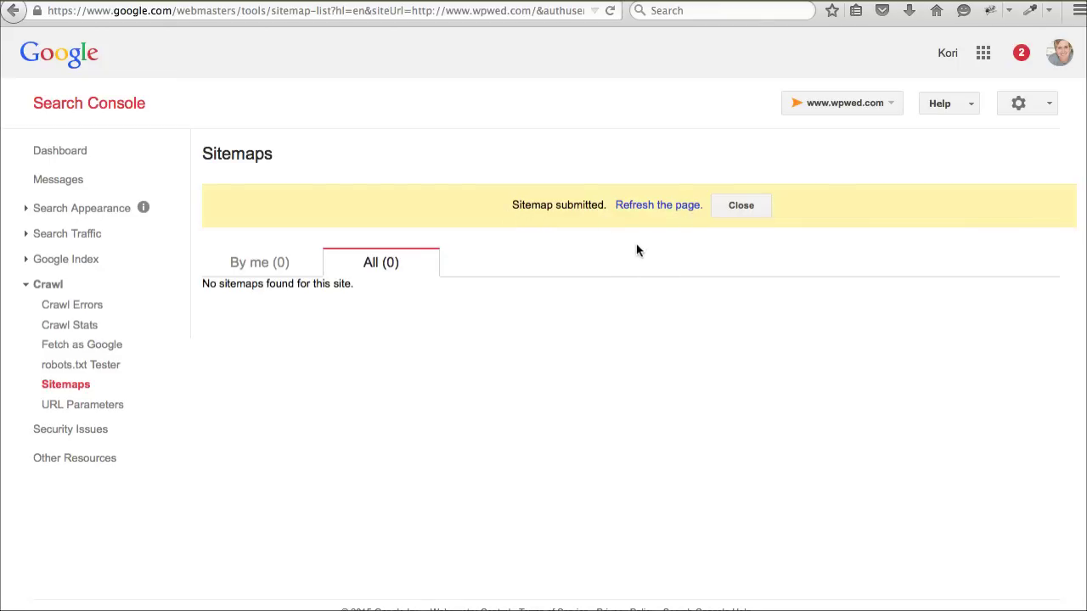
# Refresh the page and check that Submitted and Indexed both show Pending
pyautogui.click(645, 205)
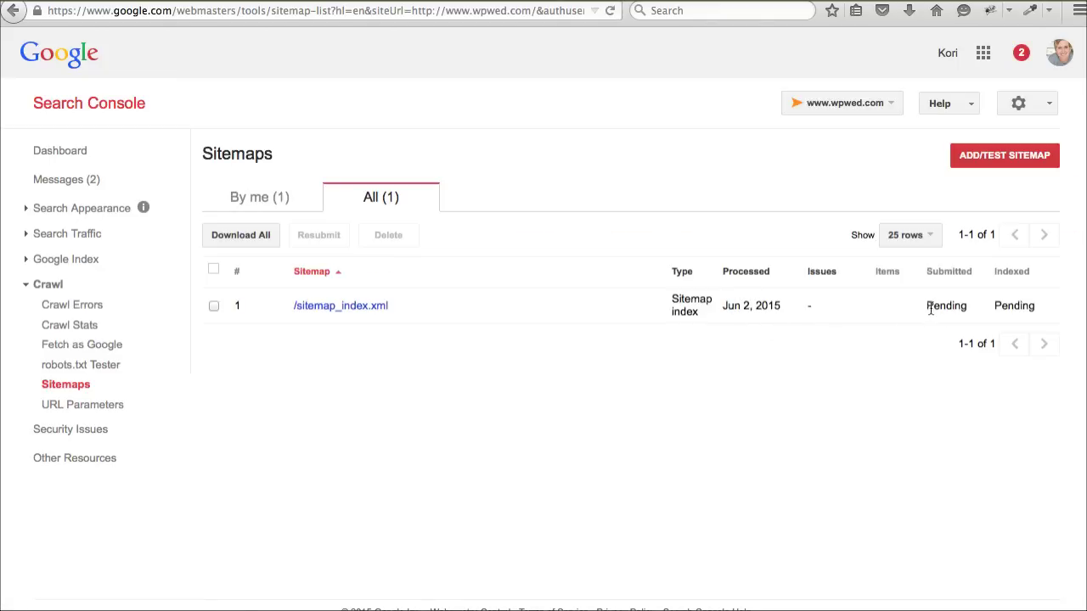
pyautogui.moveTo(925, 305); pyautogui.dragTo(1031, 307)
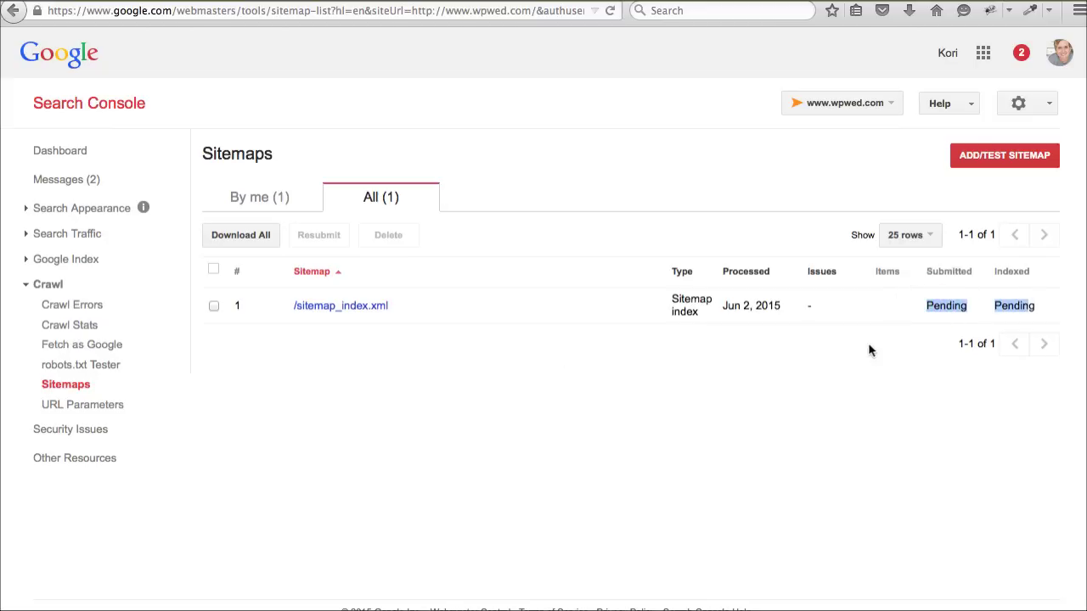
pyautogui.click(1028, 306)
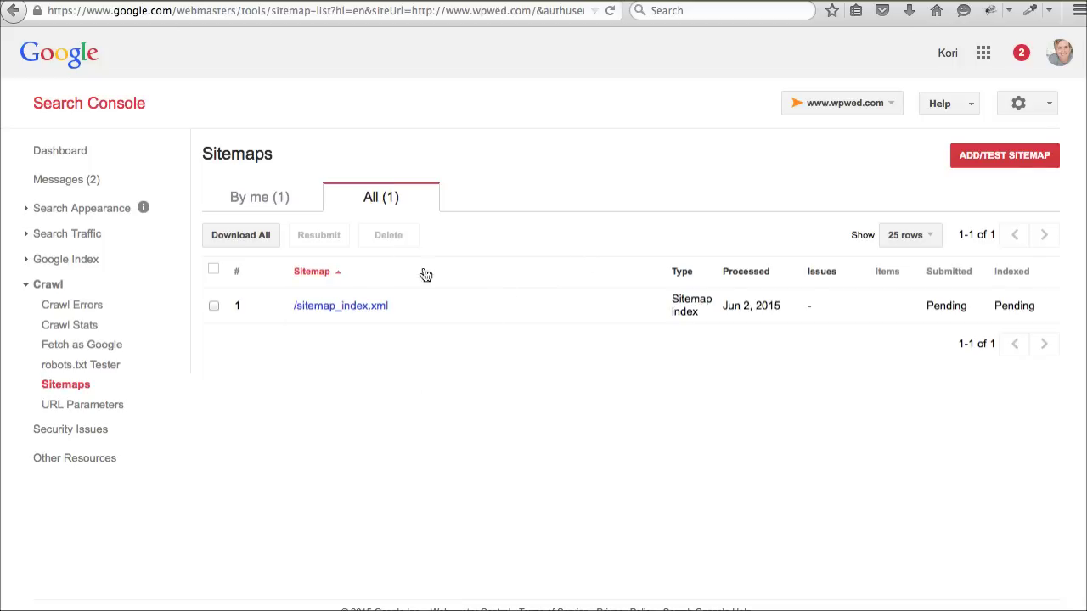
# In Fetch as Google, fetch and render the homepage as Desktop, then as Mobile: Smartphone
pyautogui.click(90, 346)
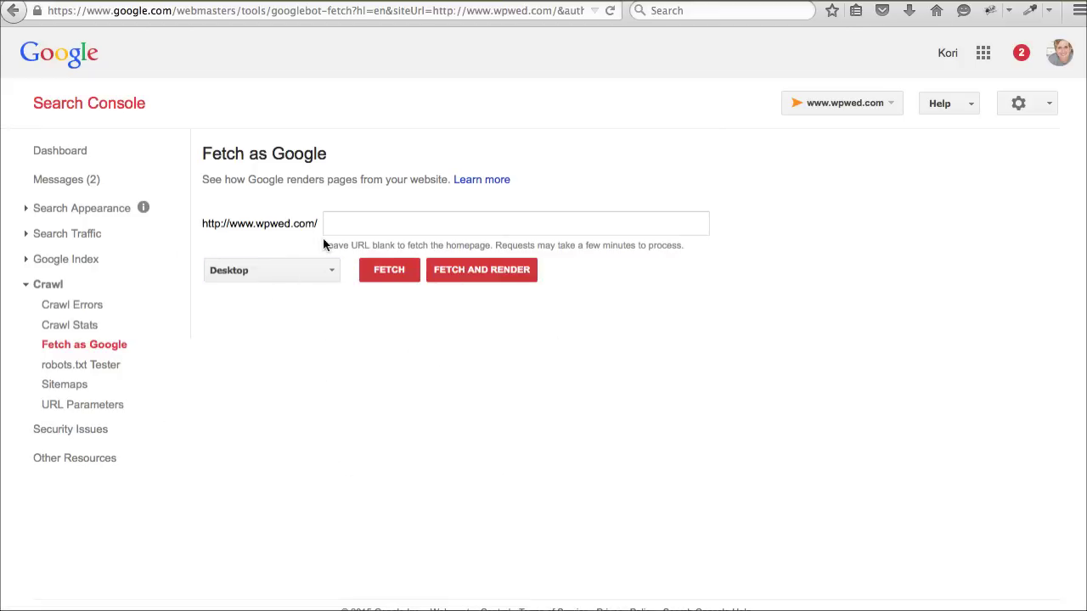
pyautogui.click(465, 269)
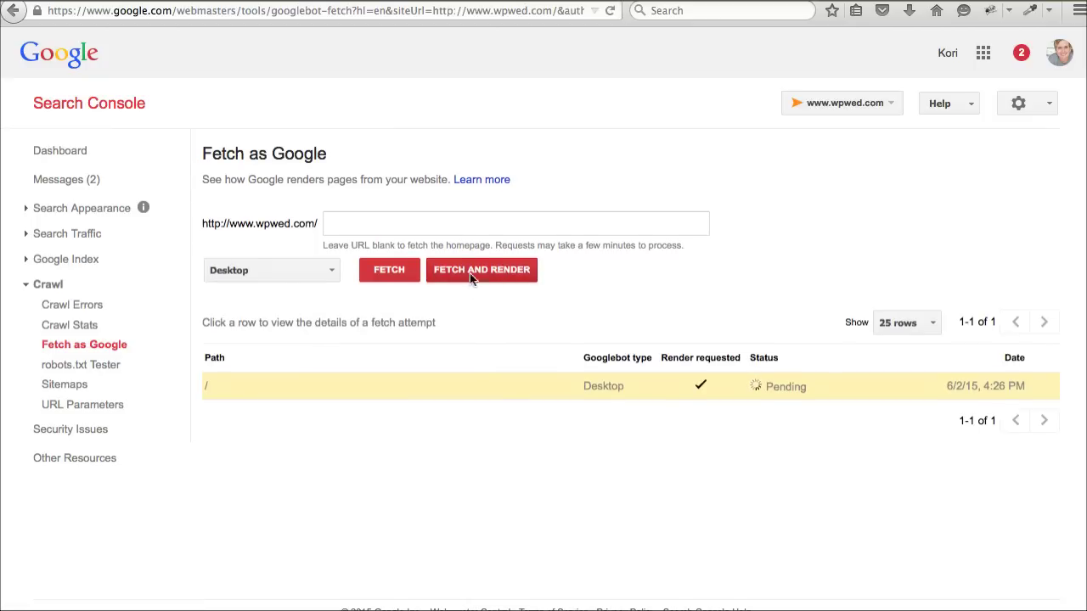
pyautogui.click(327, 274)
pyautogui.click(319, 293)
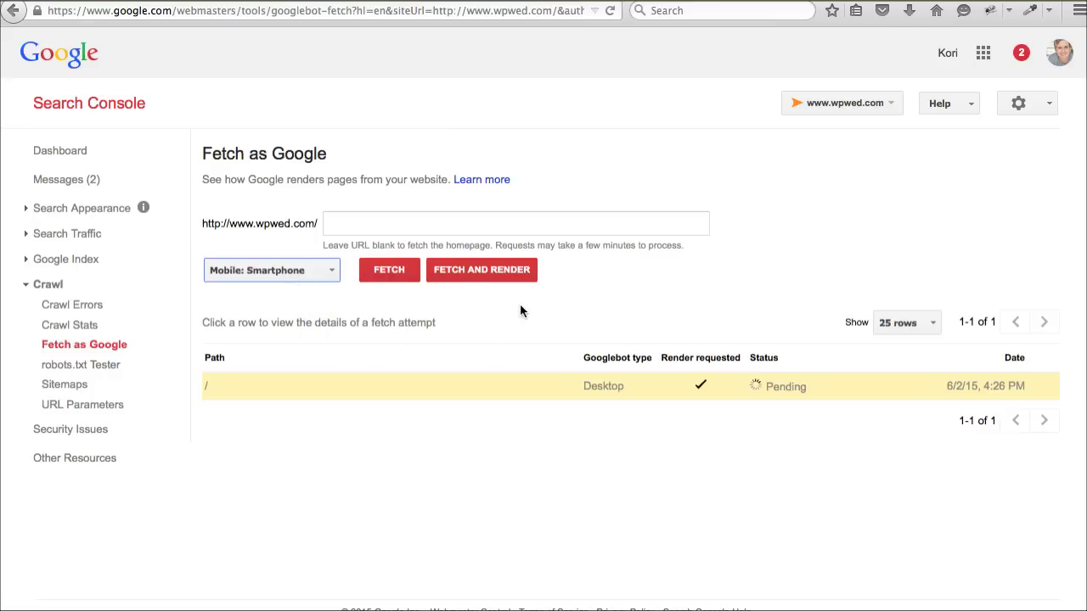
pyautogui.click(509, 272)
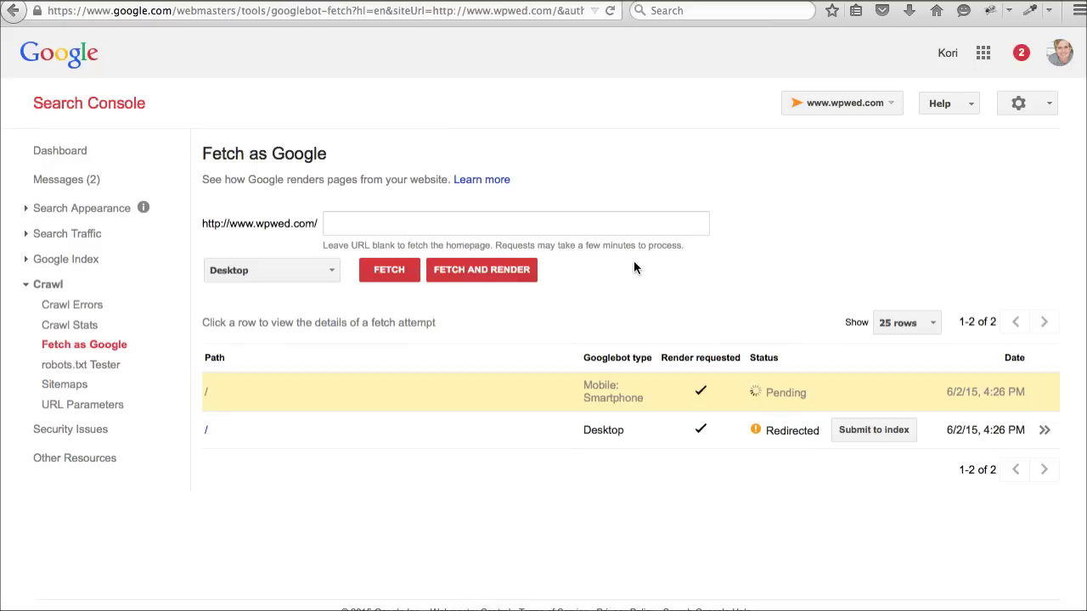
# Submit the Desktop and Smartphone homepage fetches to index with 'Crawl this URL and its direct links'
pyautogui.click(872, 432)
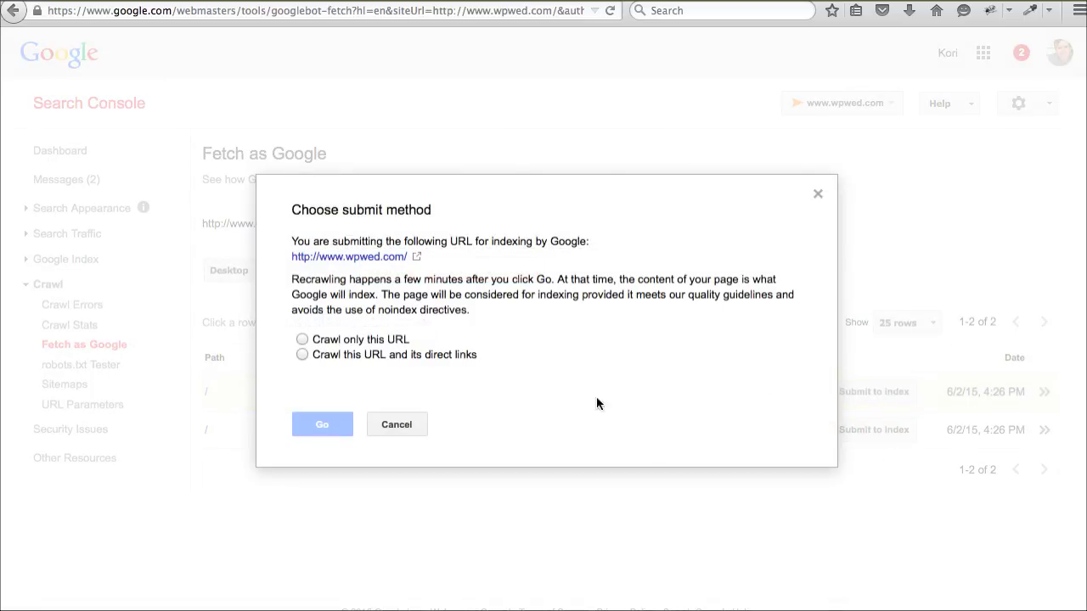
pyautogui.click(302, 354)
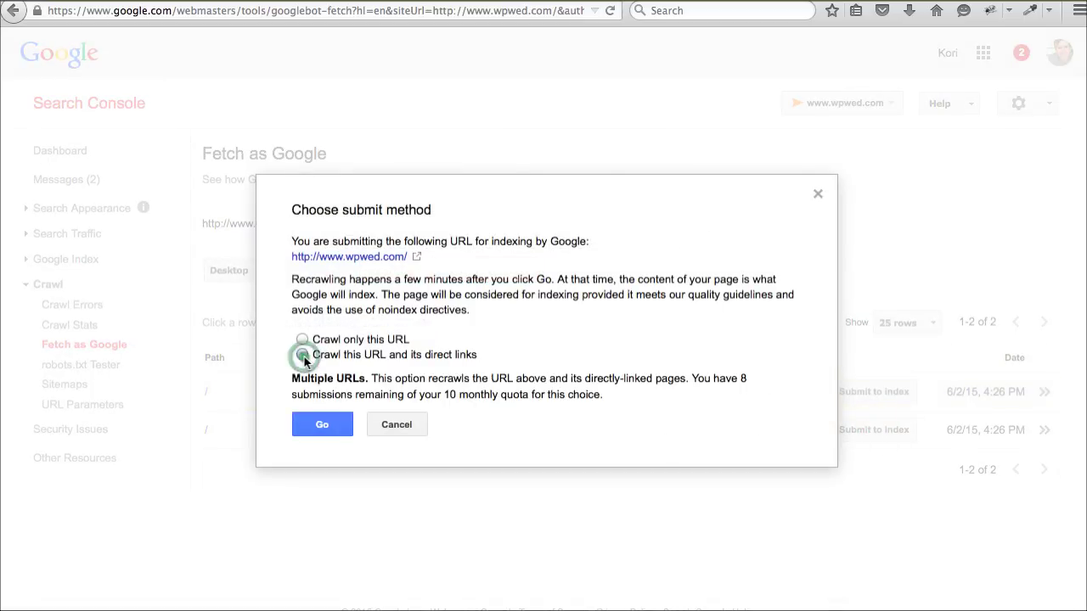
pyautogui.click(344, 424)
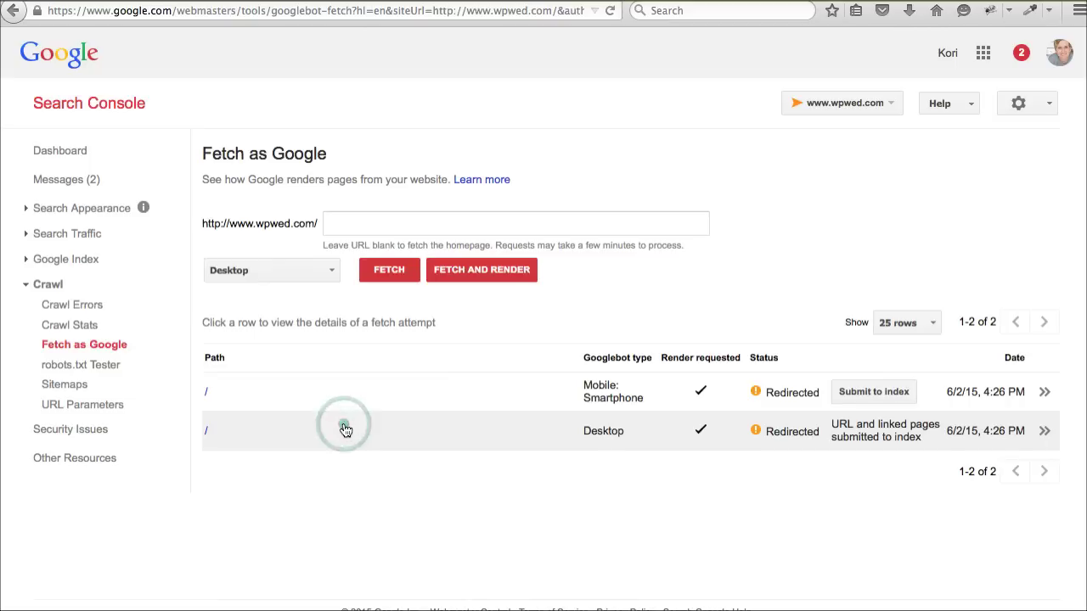
pyautogui.click(849, 393)
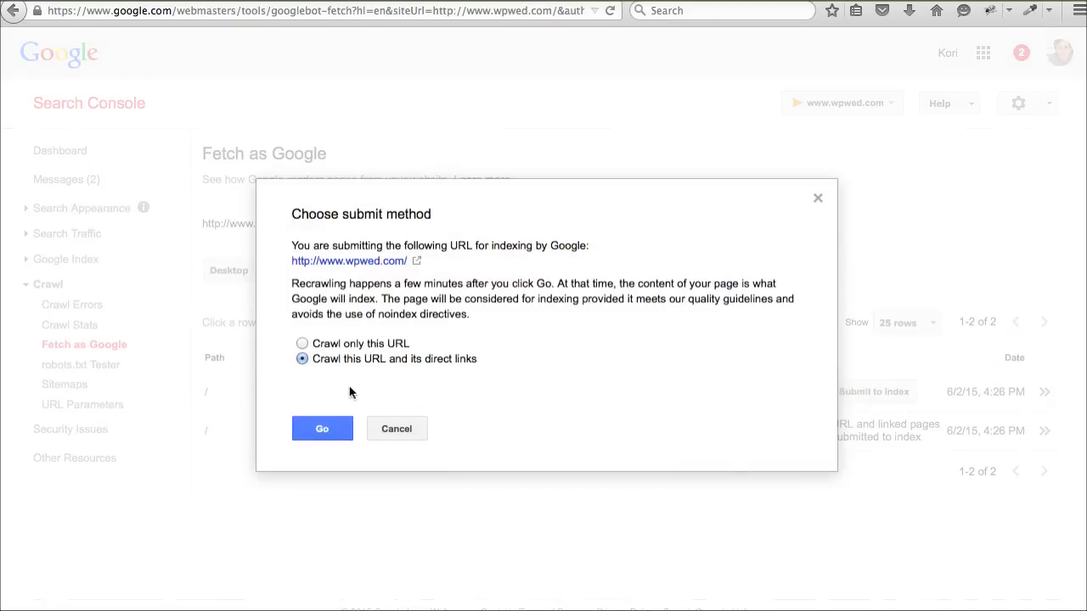
pyautogui.click(333, 429)
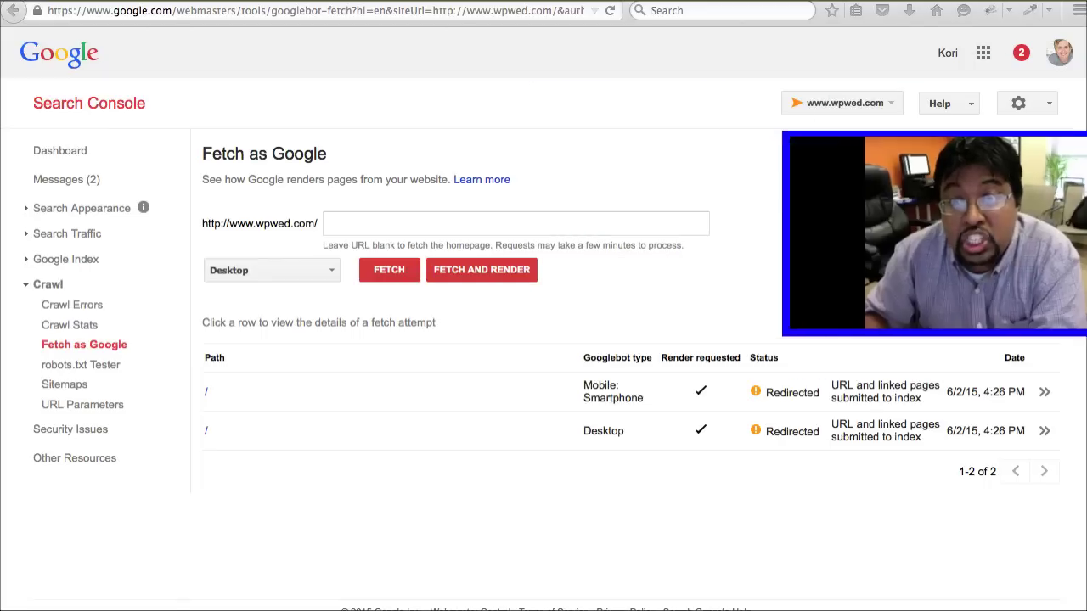
pyautogui.moveTo(1085, 141); pyautogui.dragTo(815, 75)
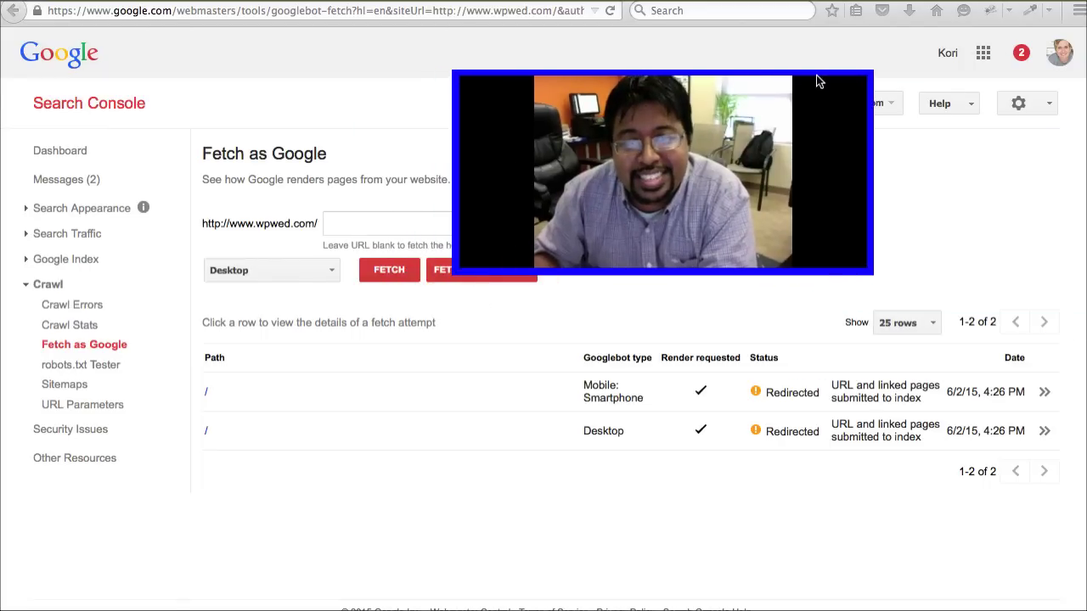